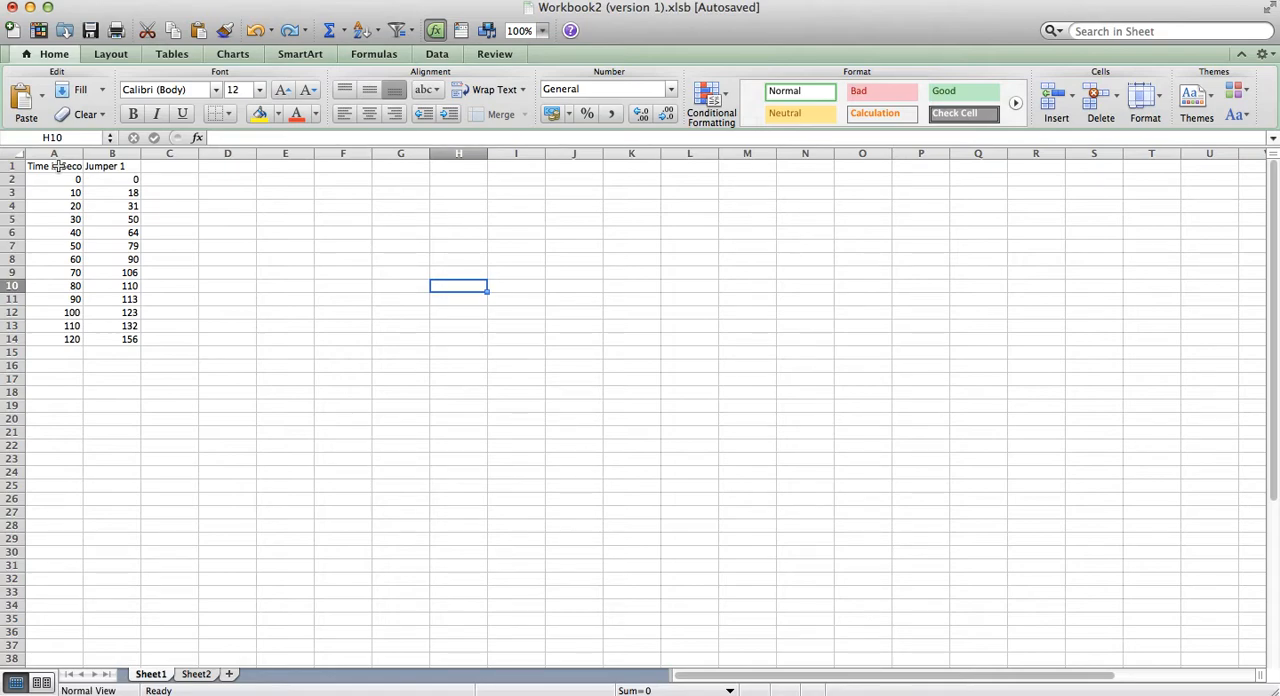
# Step: Review the Time in Seconds and Jumper 1 headers and the data below them in columns A and B
pyautogui.click(57, 166)
pyautogui.press('Tab')
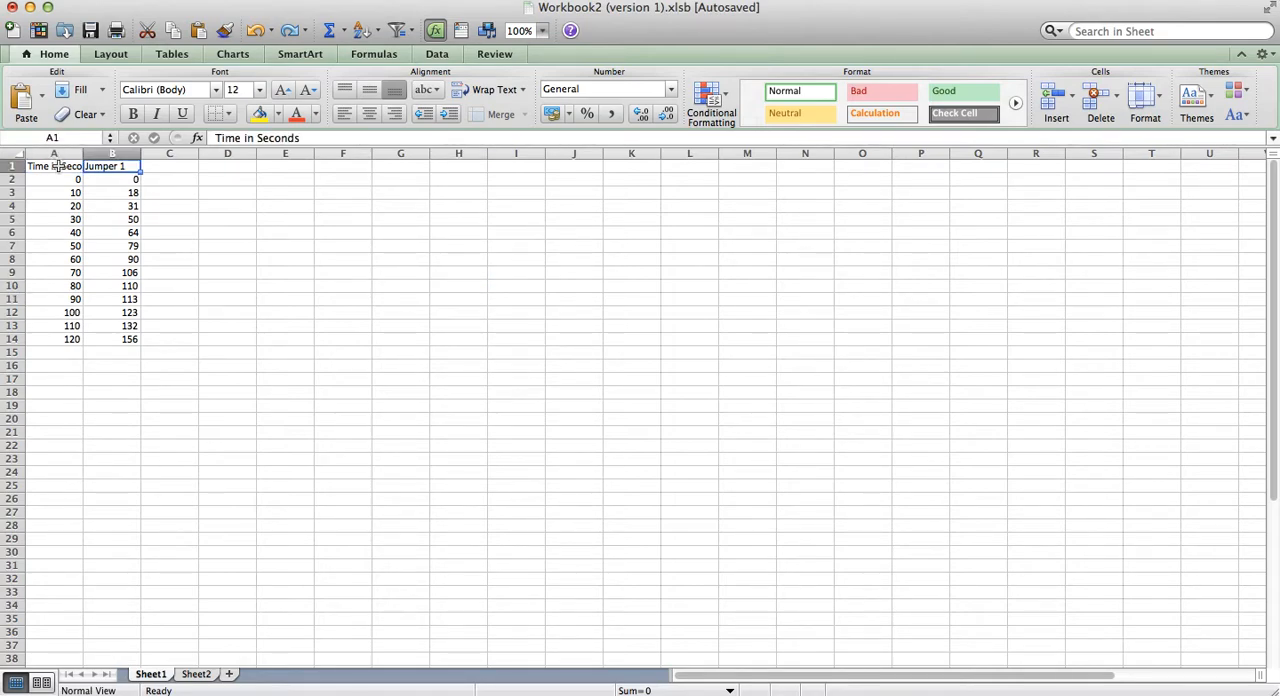
pyautogui.click(57, 166)
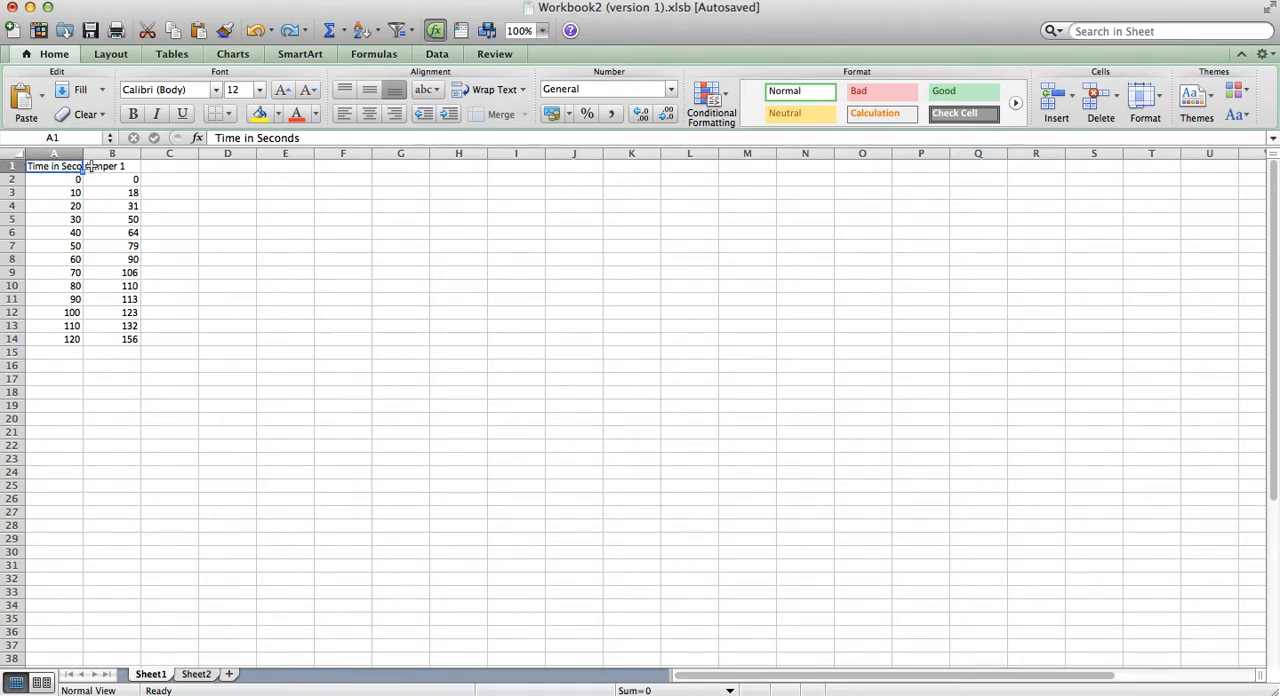
pyautogui.click(126, 166)
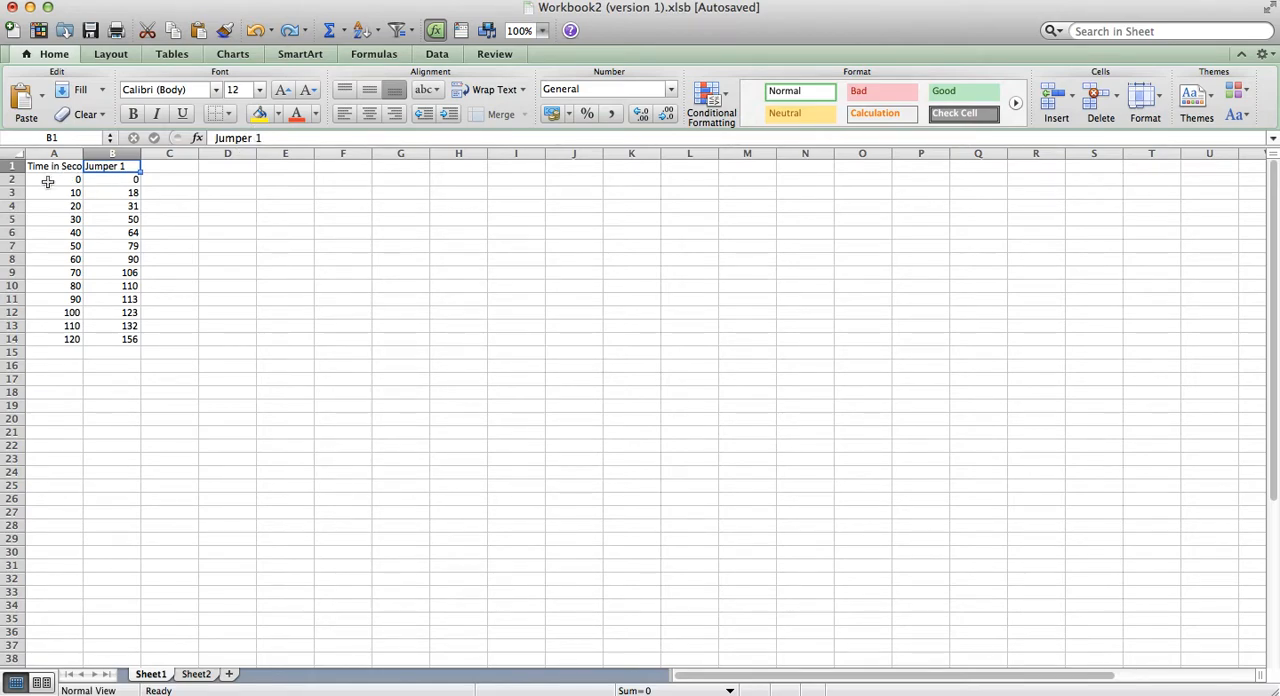
pyautogui.moveTo(57, 180); pyautogui.dragTo(60, 339)
pyautogui.moveTo(106, 178); pyautogui.dragTo(118, 339)
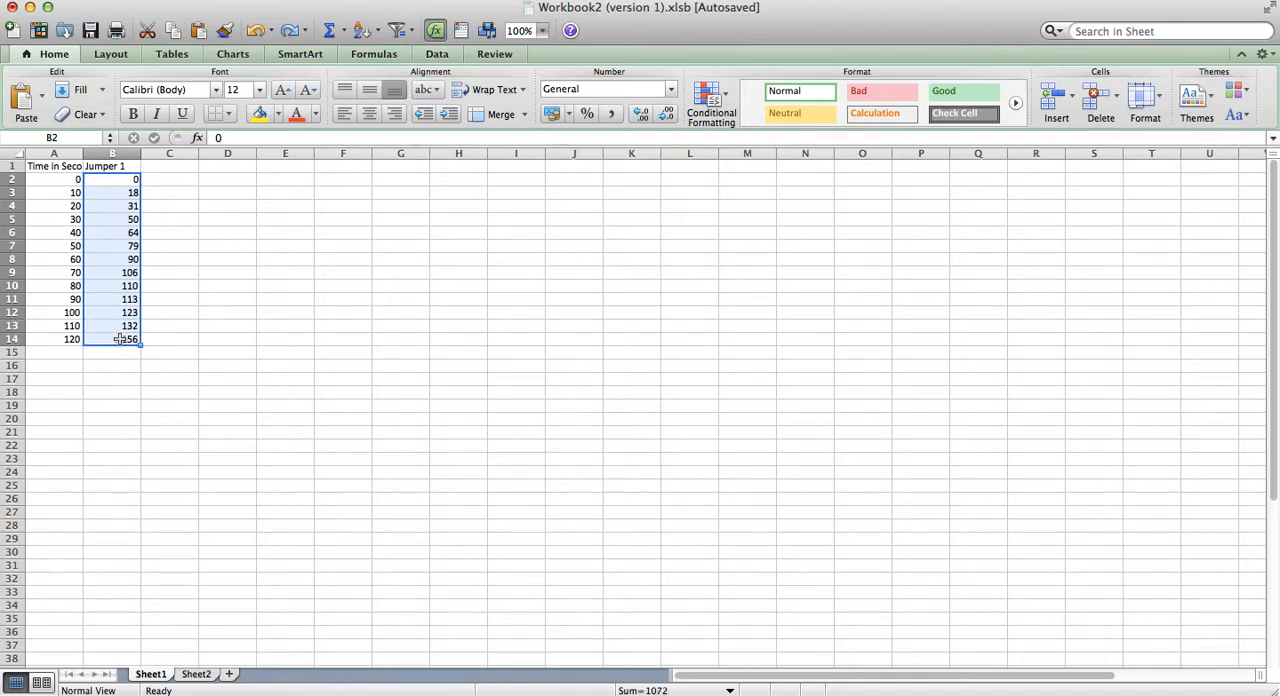
pyautogui.click(185, 284)
pyautogui.click(50, 164)
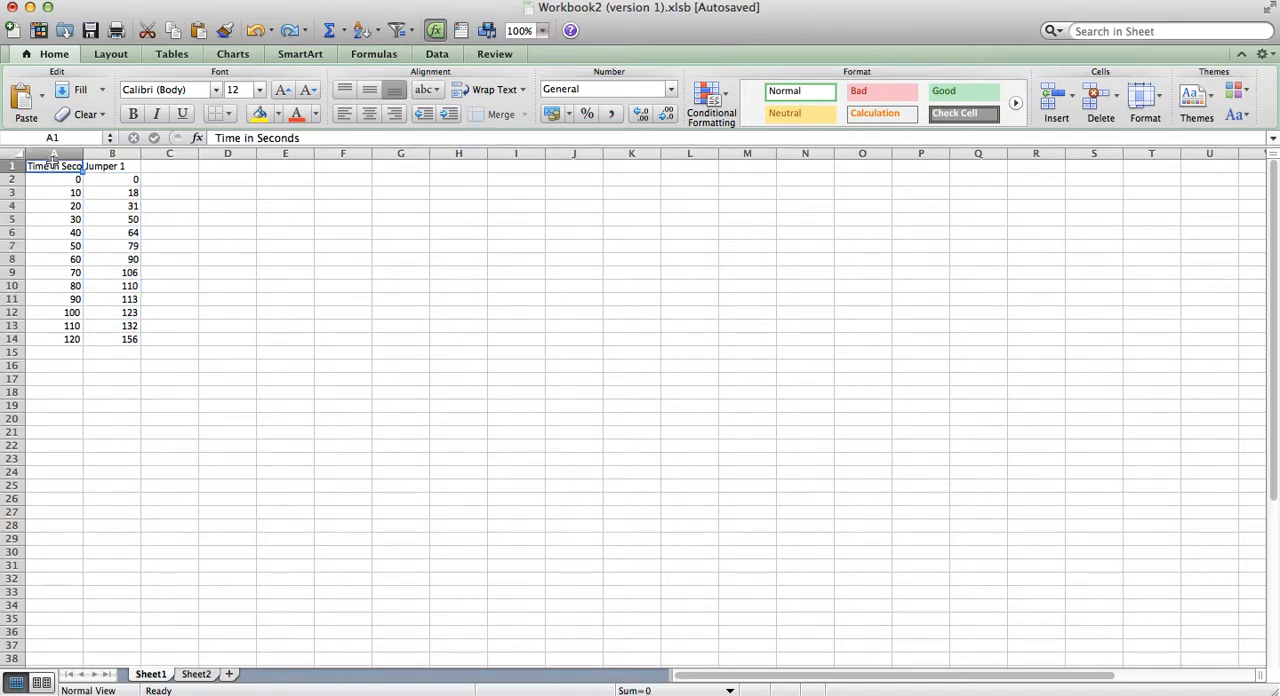
pyautogui.press('Right')
pyautogui.moveTo(44, 163); pyautogui.dragTo(103, 329)
pyautogui.click(229, 260)
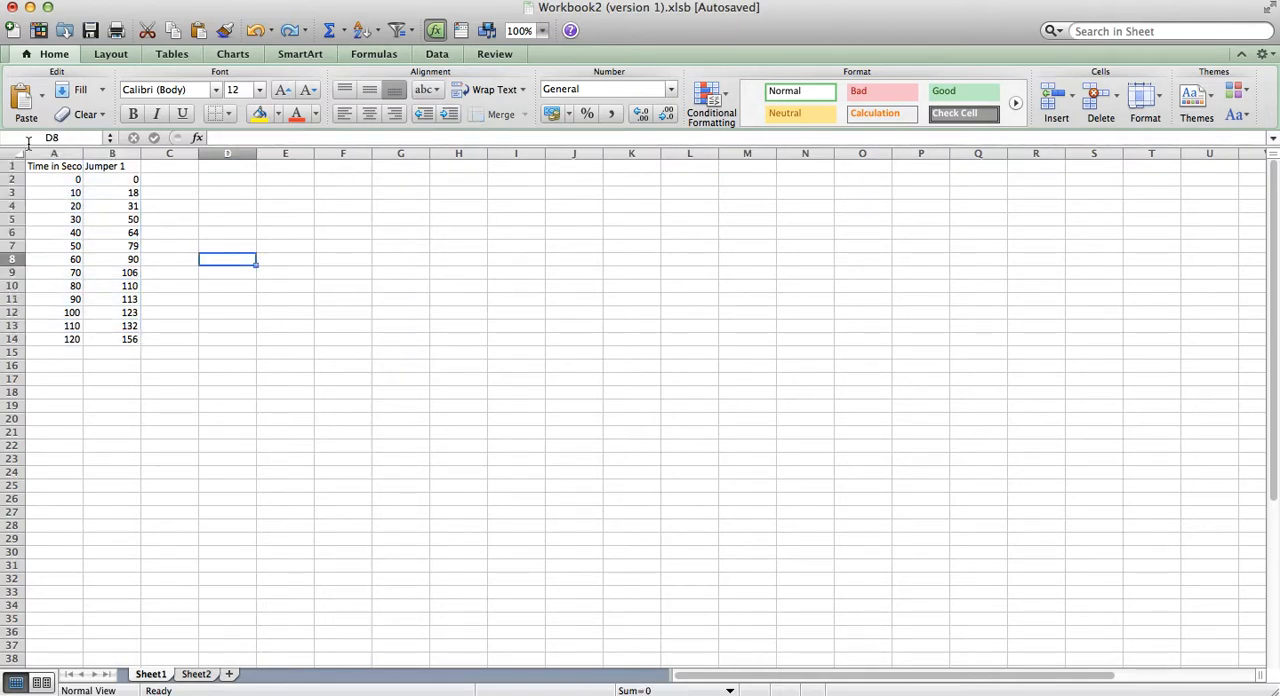
# Step: Insert a Straight Marked Scatter chart from the data in A1:B14, including the column headers
pyautogui.moveTo(44, 166); pyautogui.dragTo(127, 328)
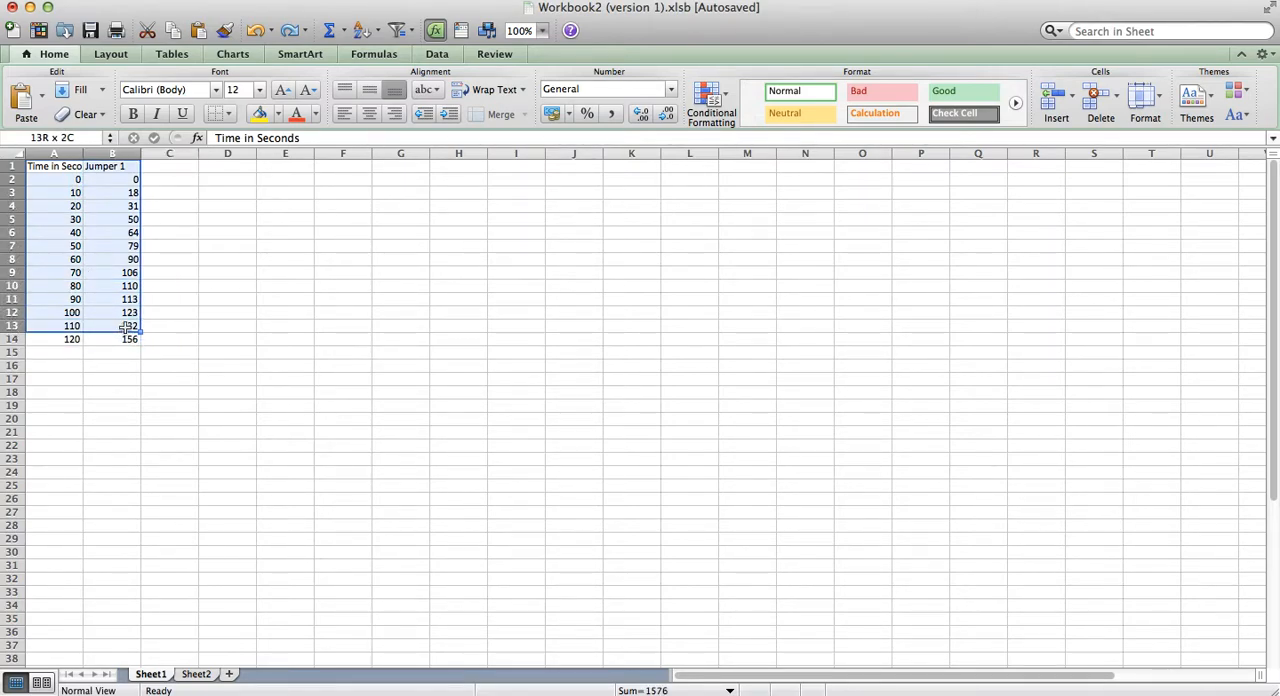
pyautogui.moveTo(127, 328); pyautogui.dragTo(125, 337)
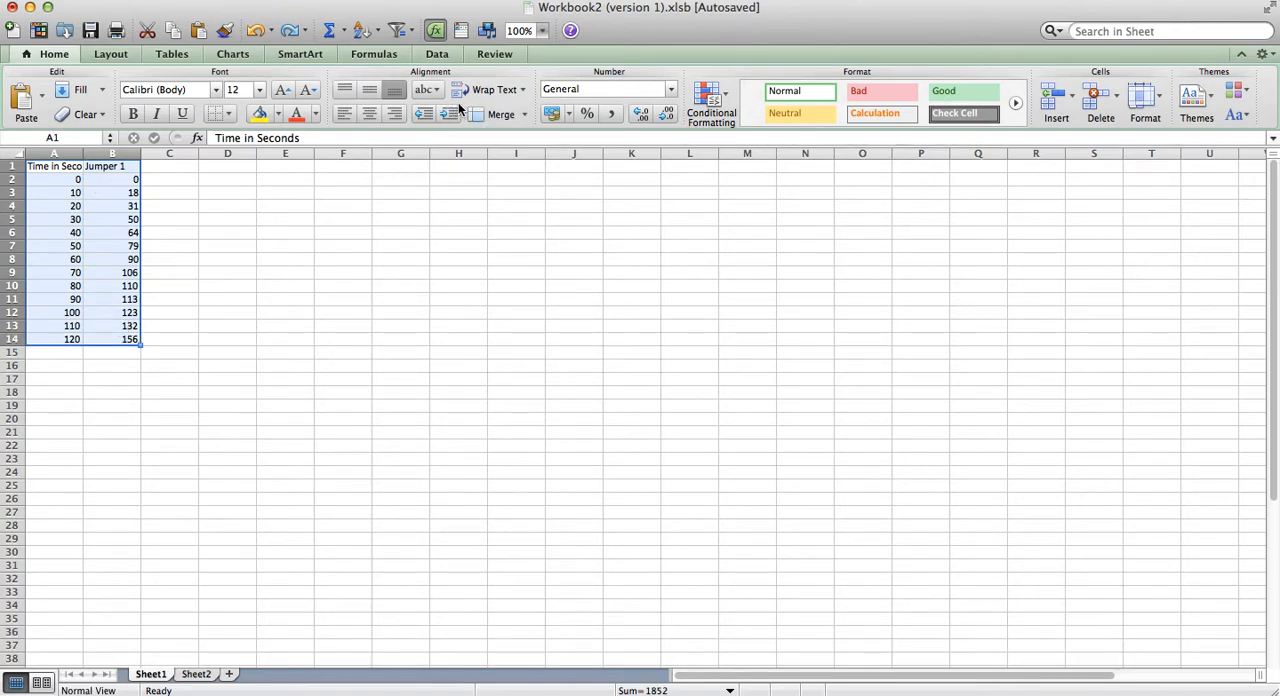
pyautogui.click(241, 55)
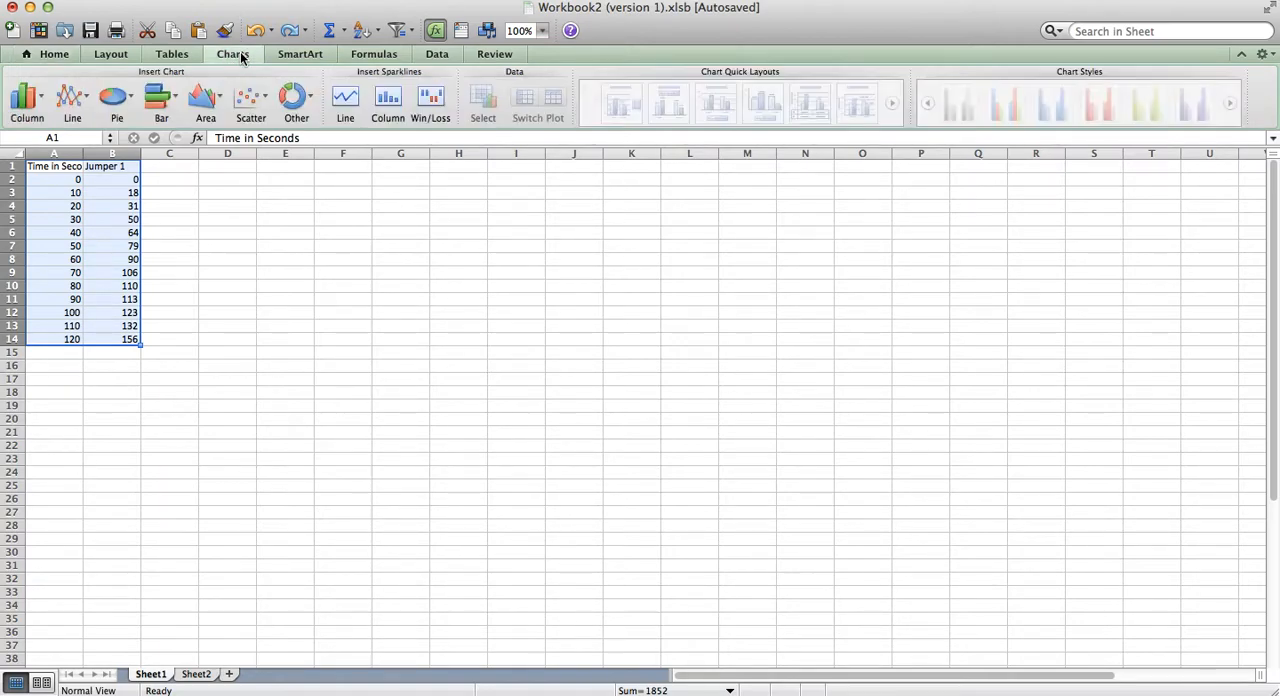
pyautogui.click(257, 100)
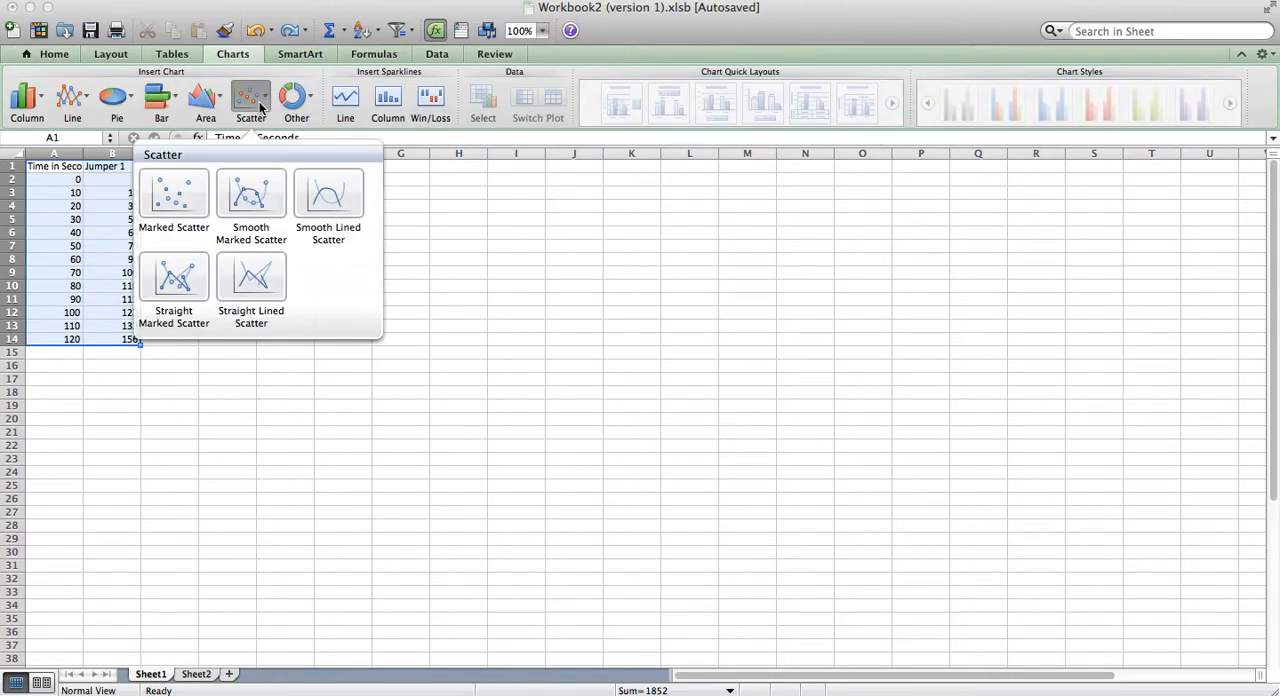
pyautogui.click(187, 268)
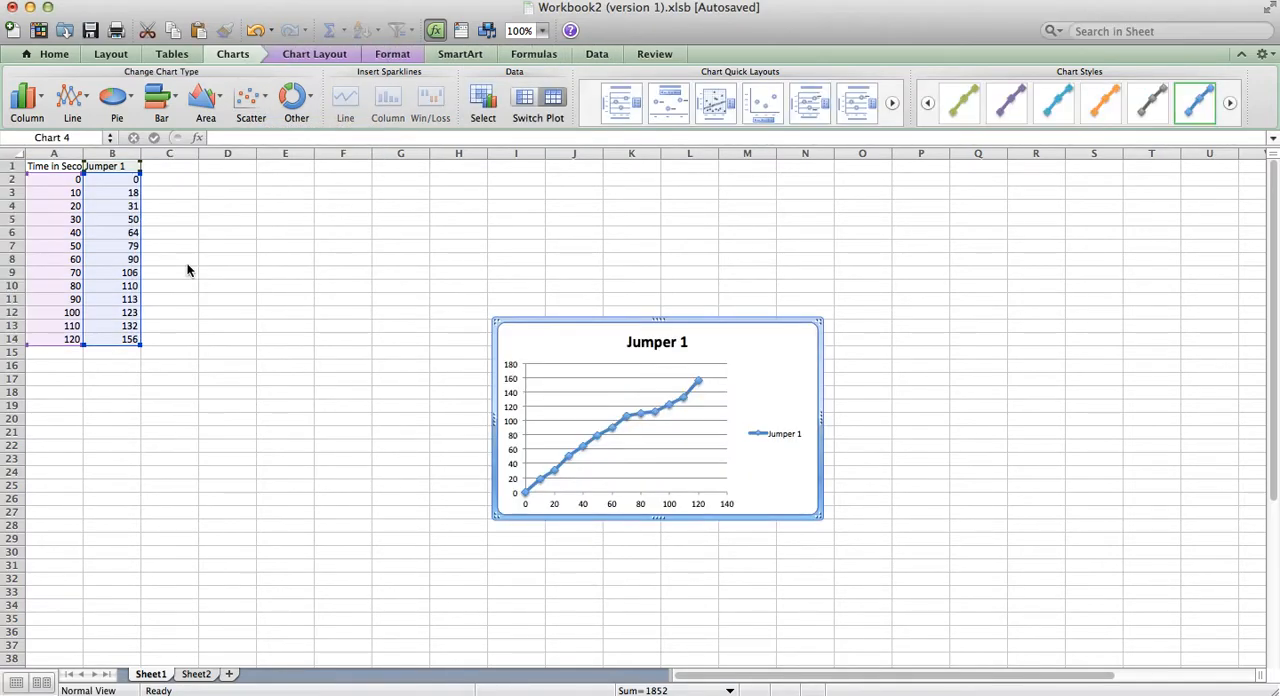
# Step: Enlarge the scatter chart and move it up closer to the data table
pyautogui.moveTo(823, 518); pyautogui.dragTo(968, 596)
pyautogui.moveTo(894, 380); pyautogui.dragTo(757, 268)
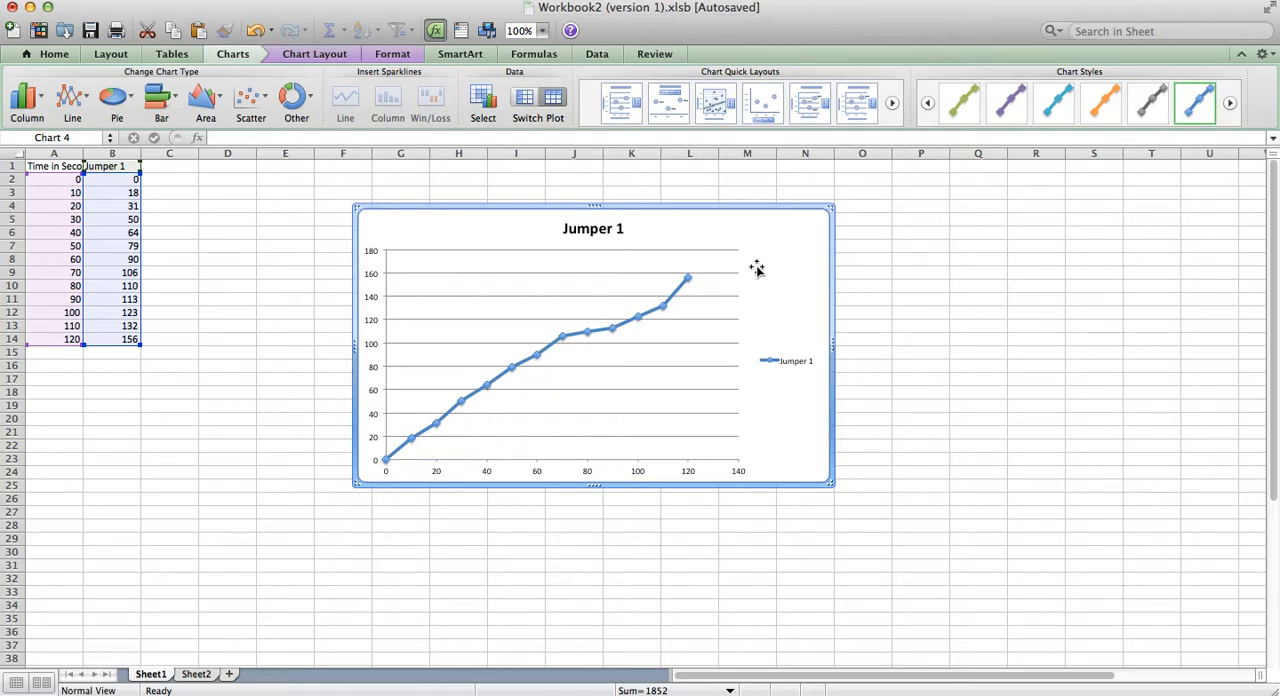
pyautogui.click(591, 232)
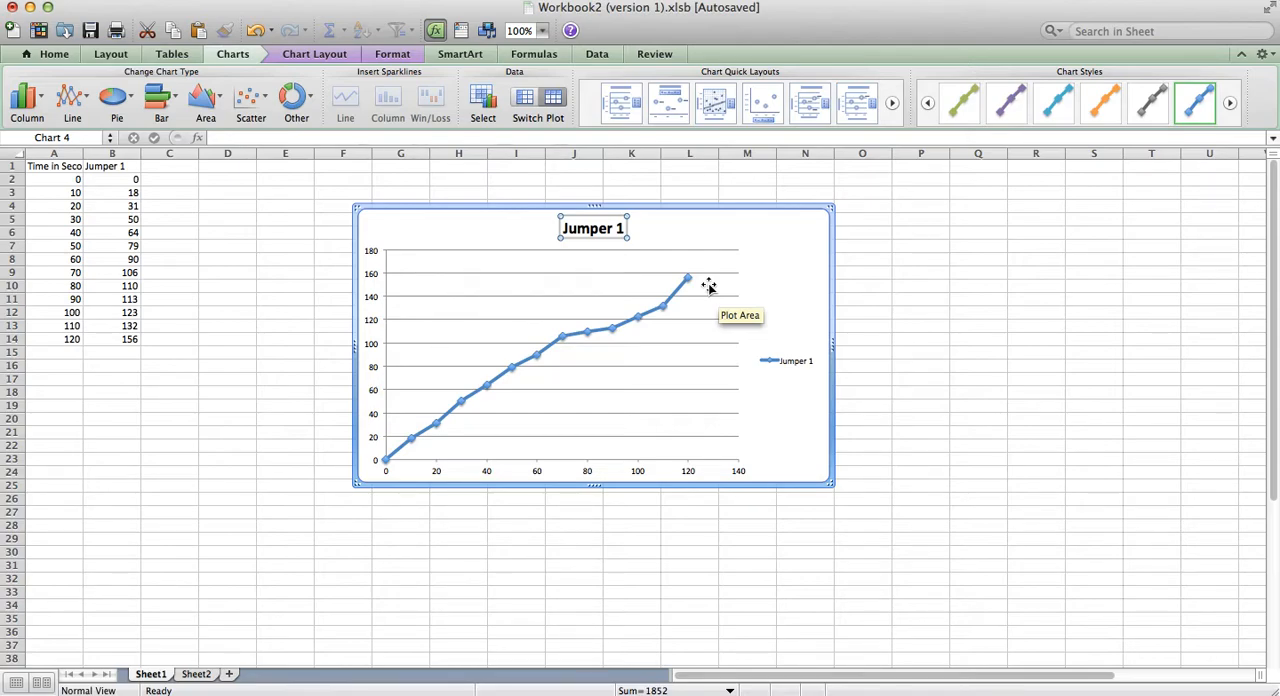
pyautogui.click(472, 232)
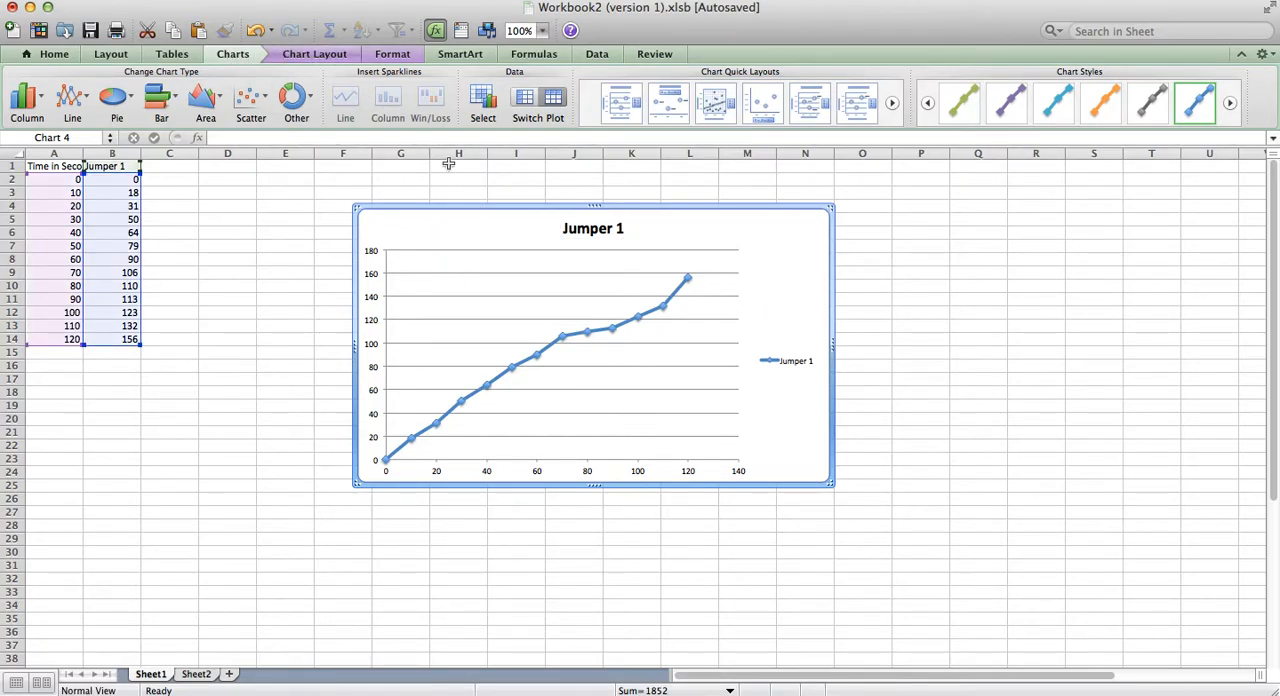
# Step: Set the chart title position to Title Above Chart
pyautogui.click(330, 58)
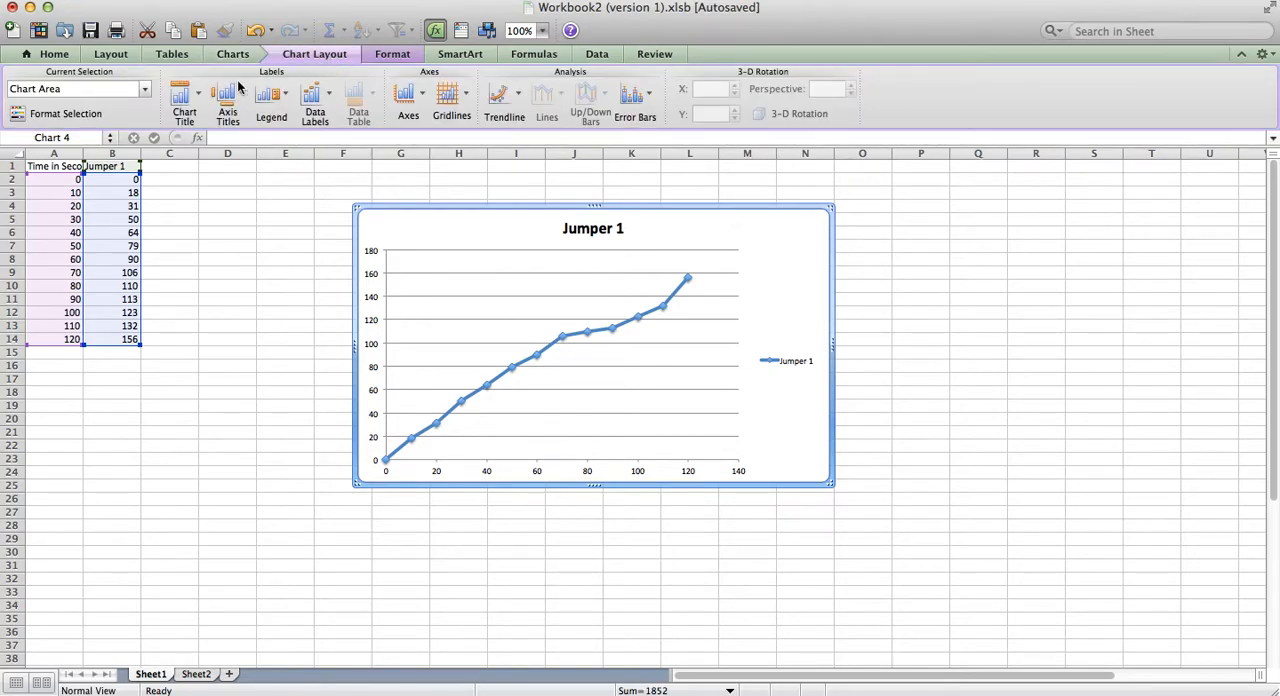
pyautogui.click(194, 95)
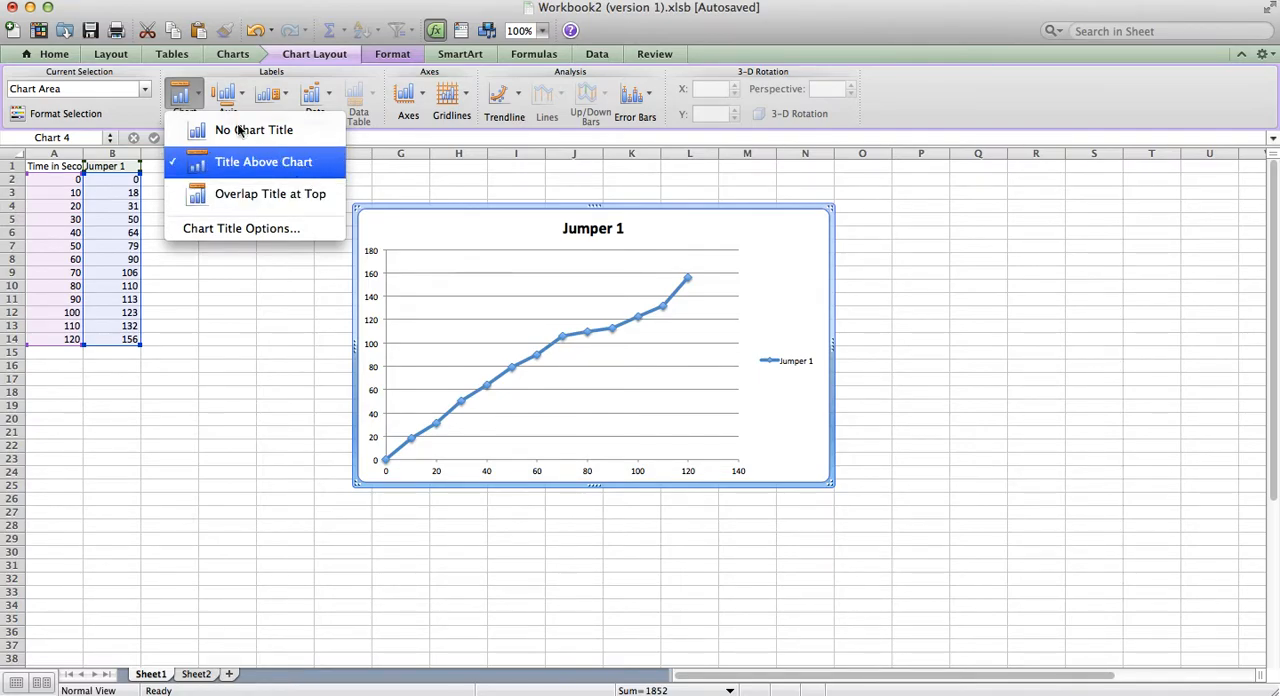
pyautogui.click(192, 97)
pyautogui.click(192, 97)
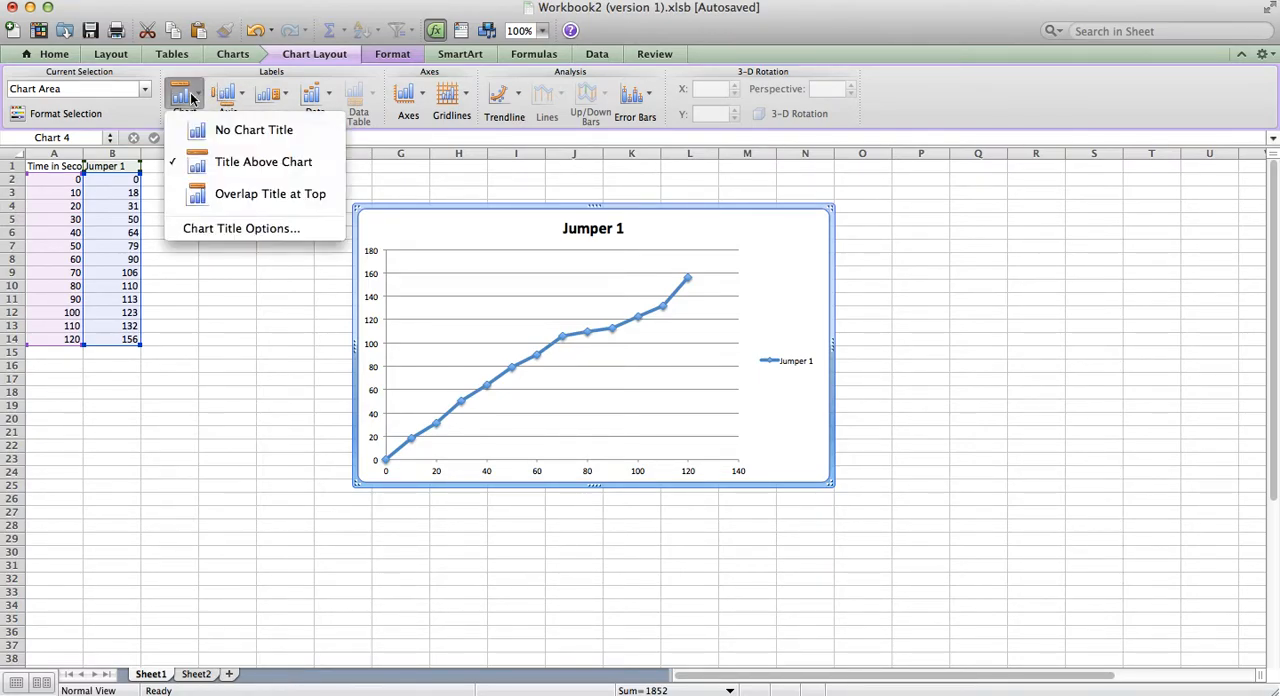
pyautogui.click(278, 172)
# Step: Change the chart title text to "Jumping Competition"
pyautogui.click(608, 228)
pyautogui.click(613, 228)
pyautogui.tripleClick(613, 228)
pyautogui.press('BackSpace')
pyautogui.write('Jumping')
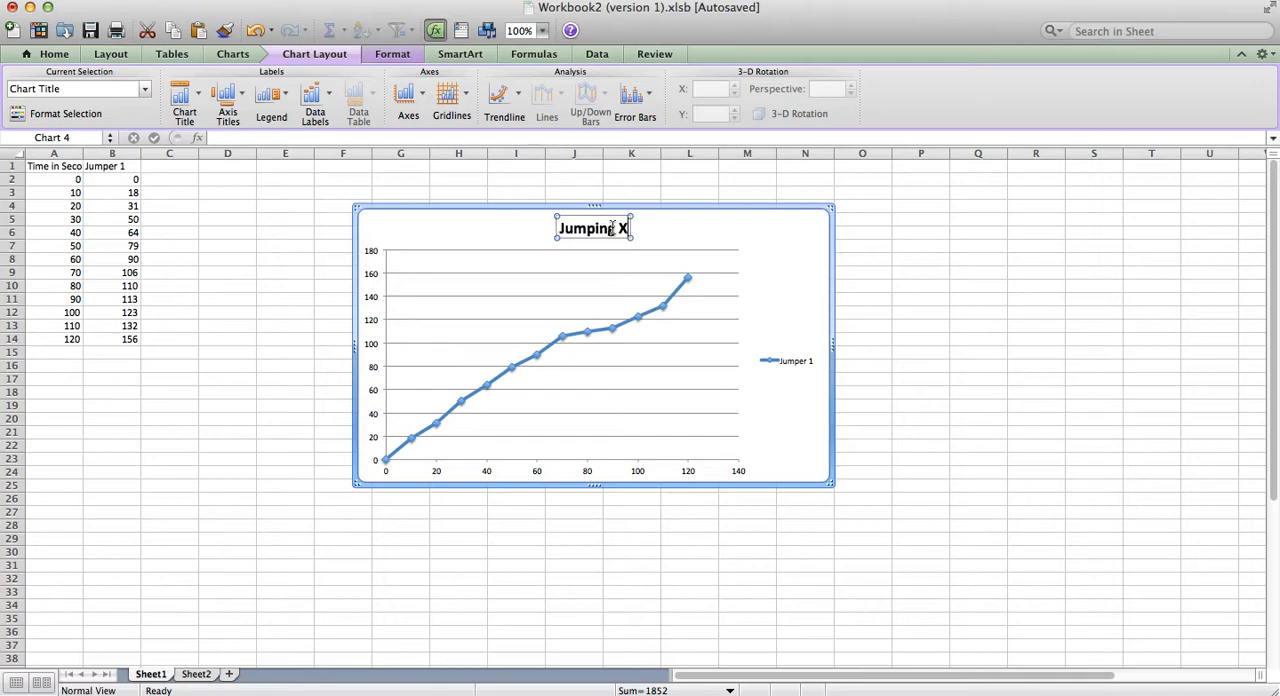
pyautogui.write(' Compe')
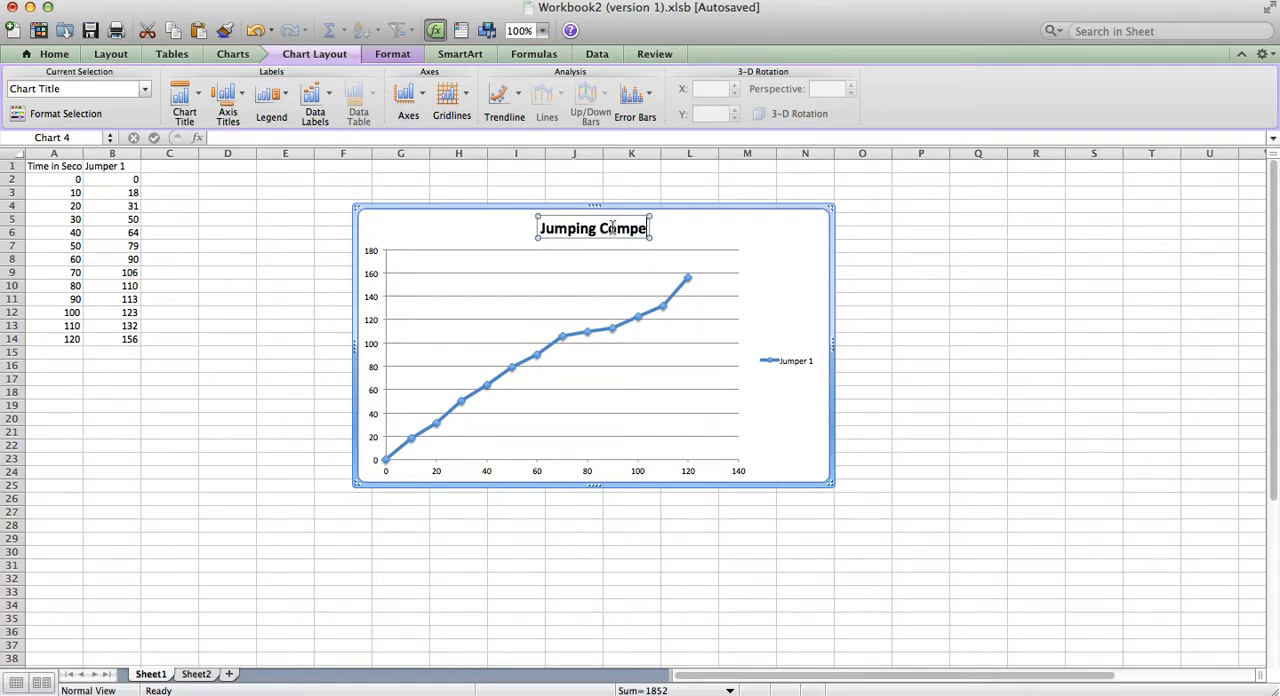
pyautogui.write('tition')
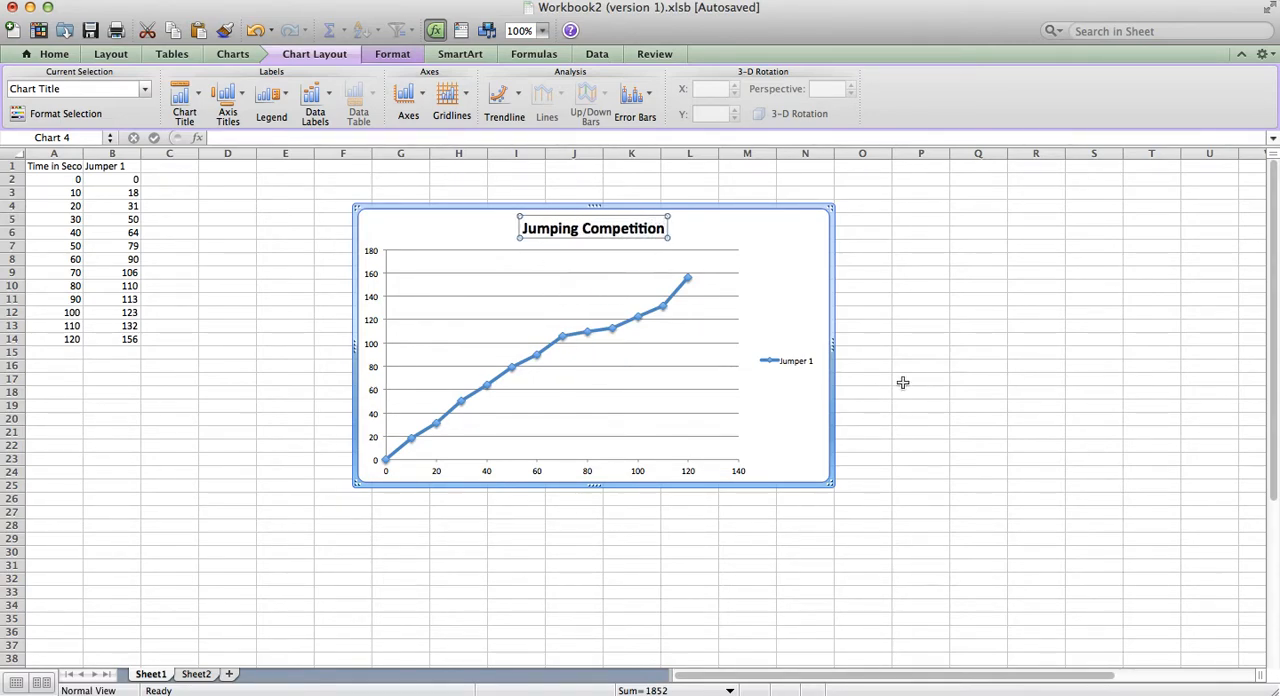
pyautogui.click(782, 277)
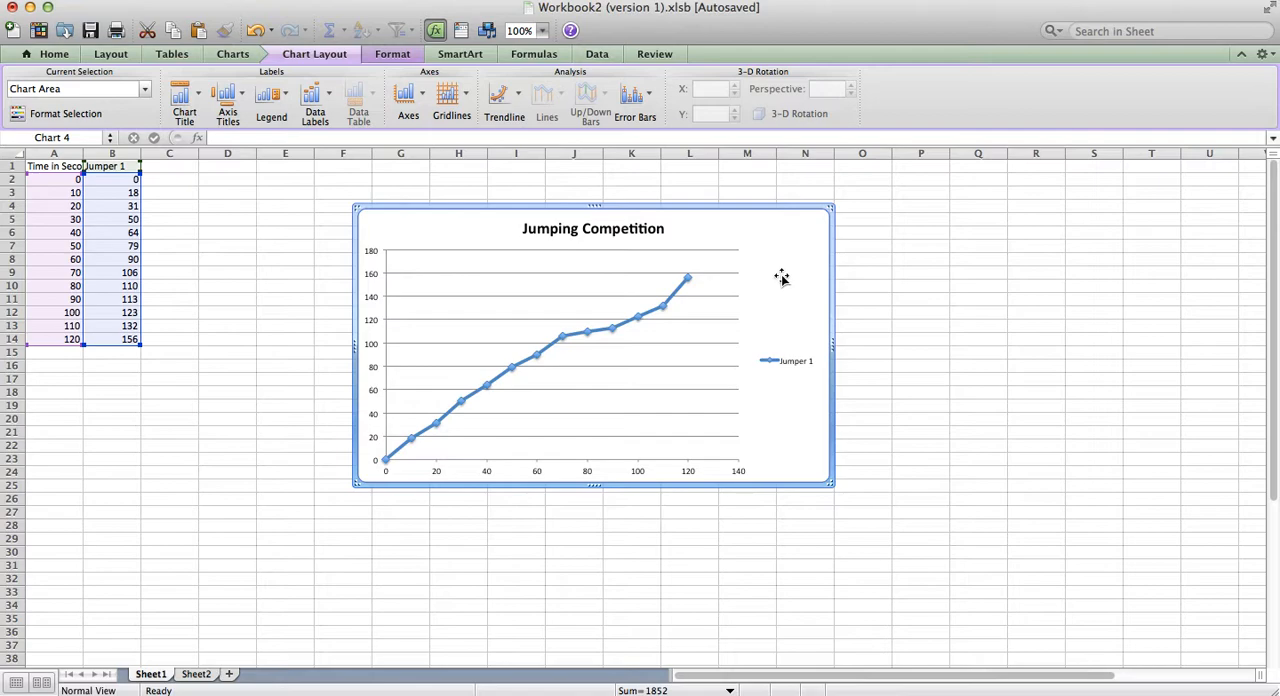
pyautogui.click(250, 219)
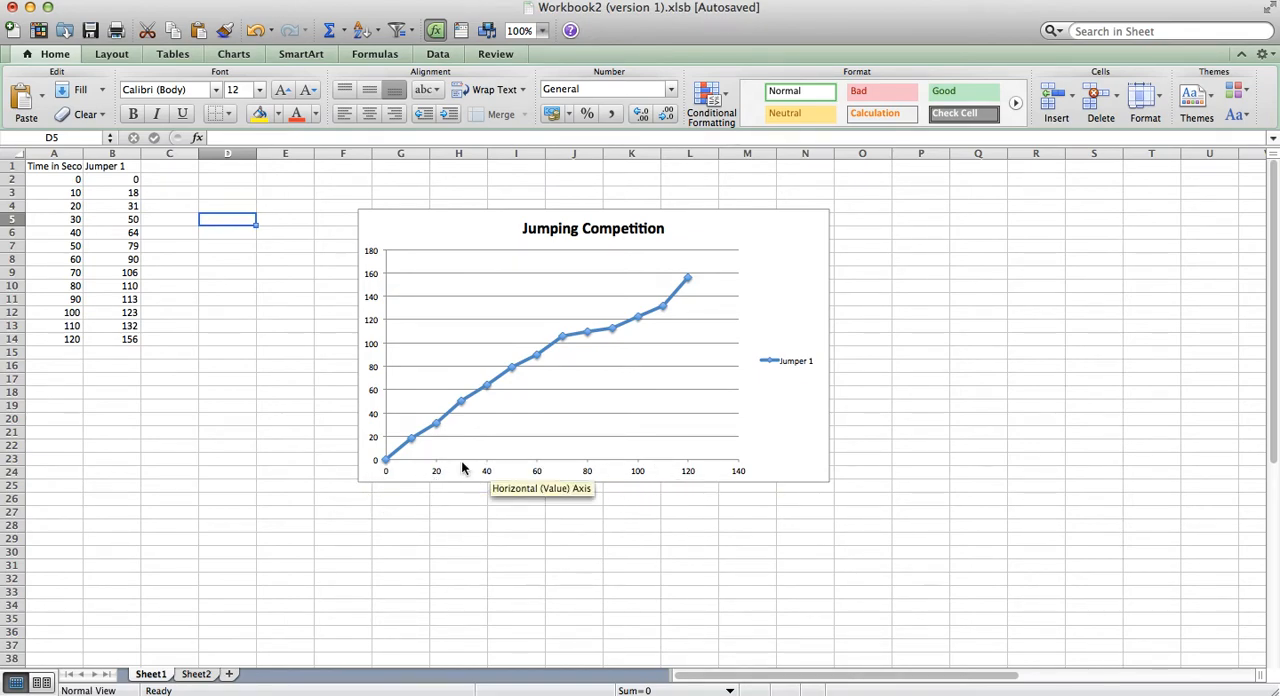
pyautogui.moveTo(52, 166); pyautogui.dragTo(56, 334)
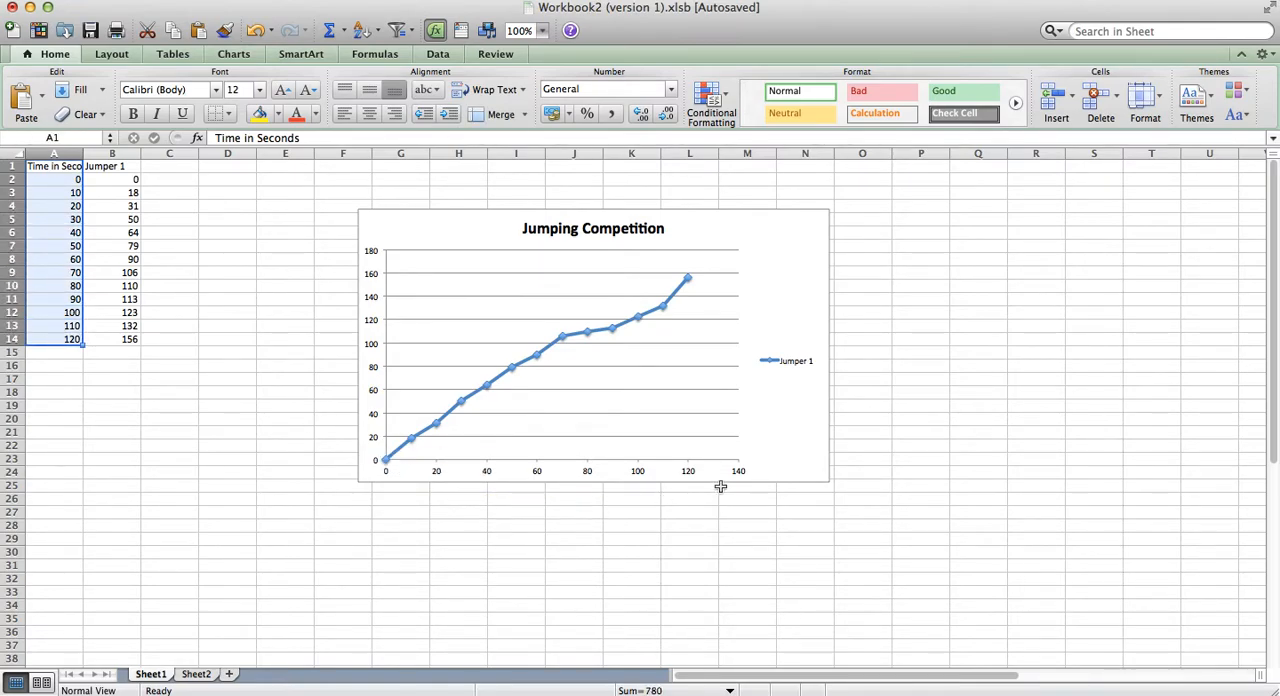
pyautogui.click(648, 443)
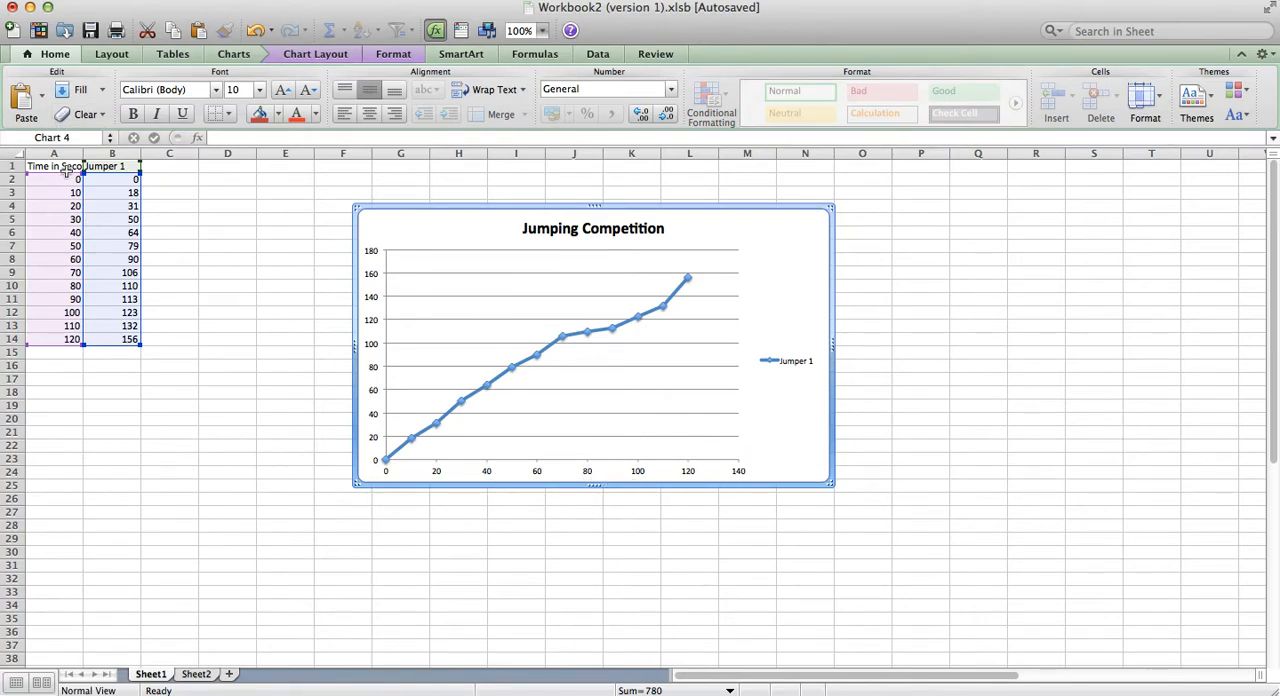
pyautogui.click(208, 206)
# Step: Add a horizontal axis title below the chart's axis and label it "Time in Seconds"
pyautogui.click(500, 320)
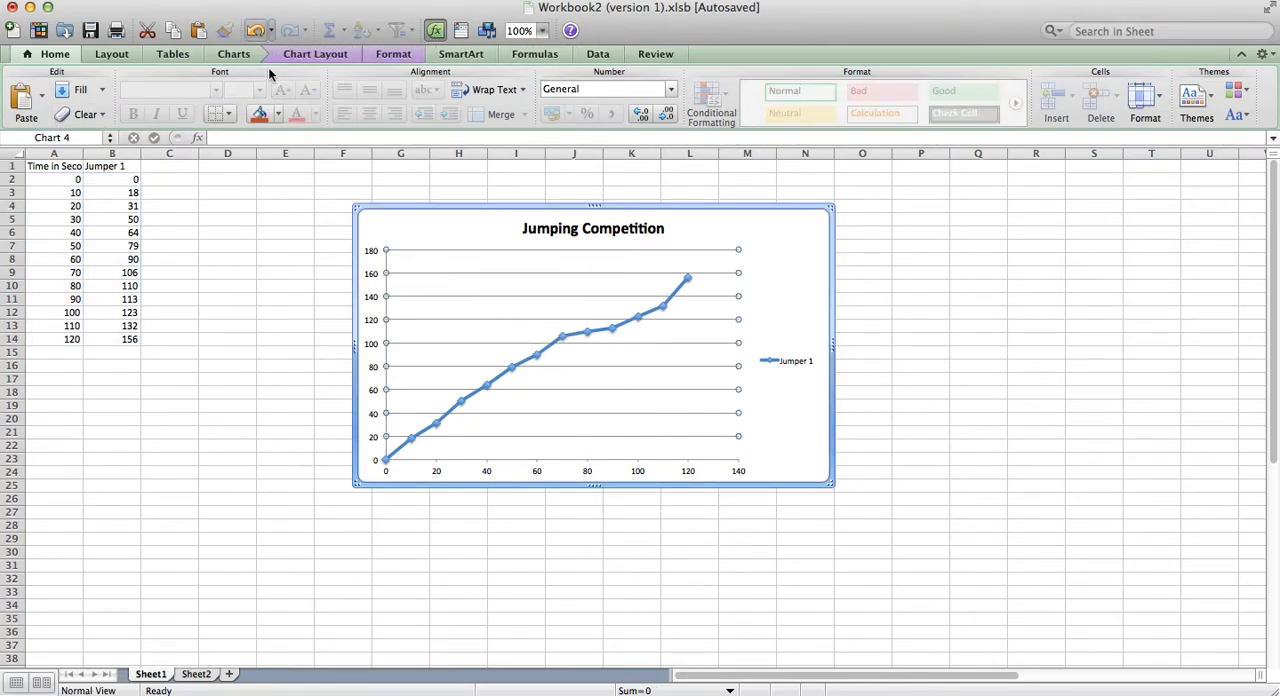
pyautogui.click(299, 57)
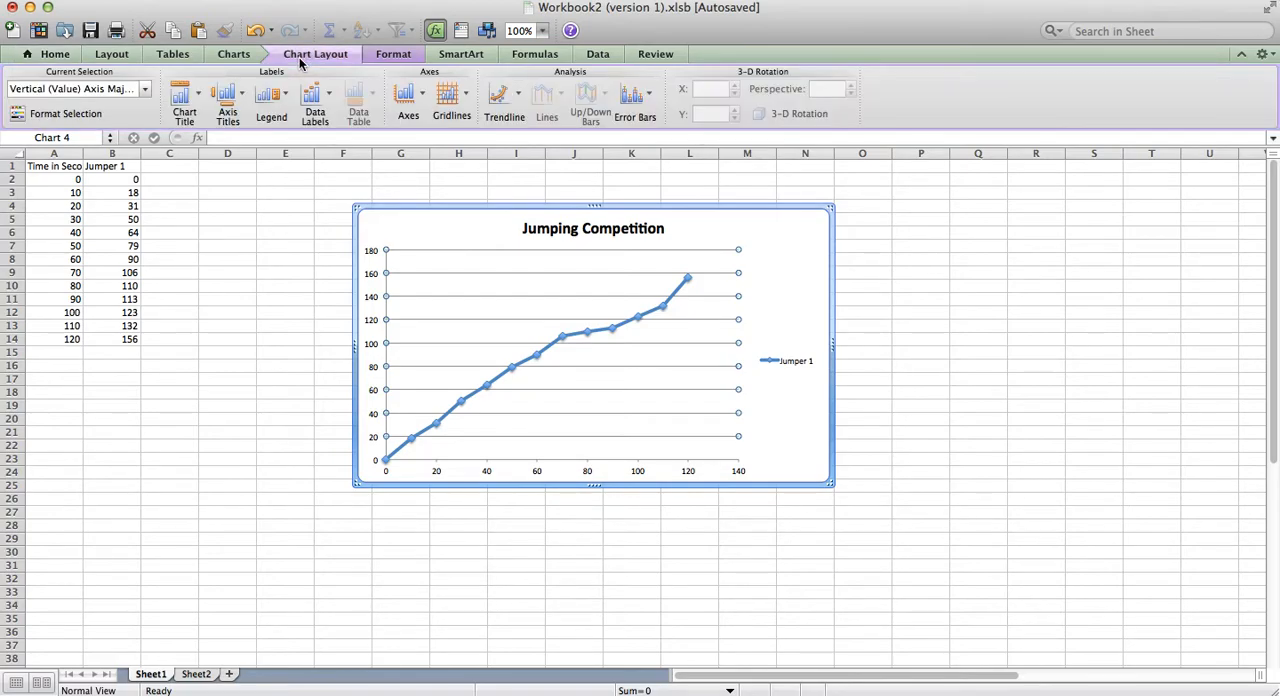
pyautogui.click(232, 92)
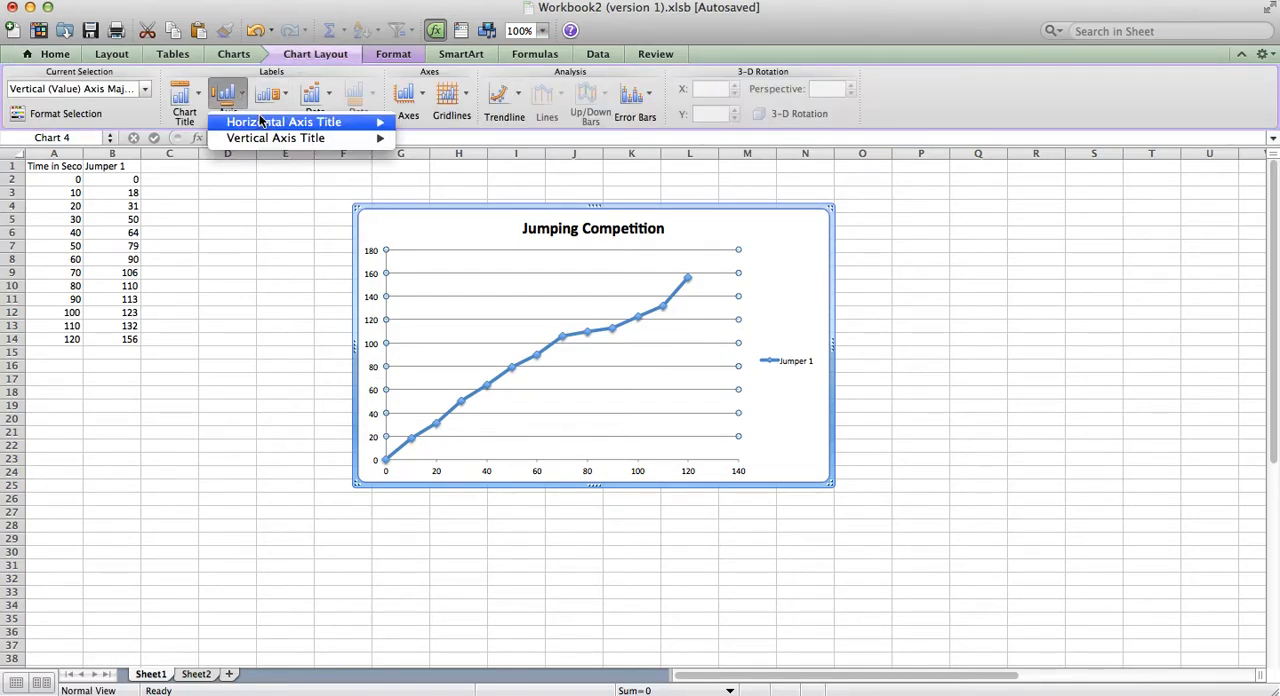
pyautogui.moveTo(263, 122)
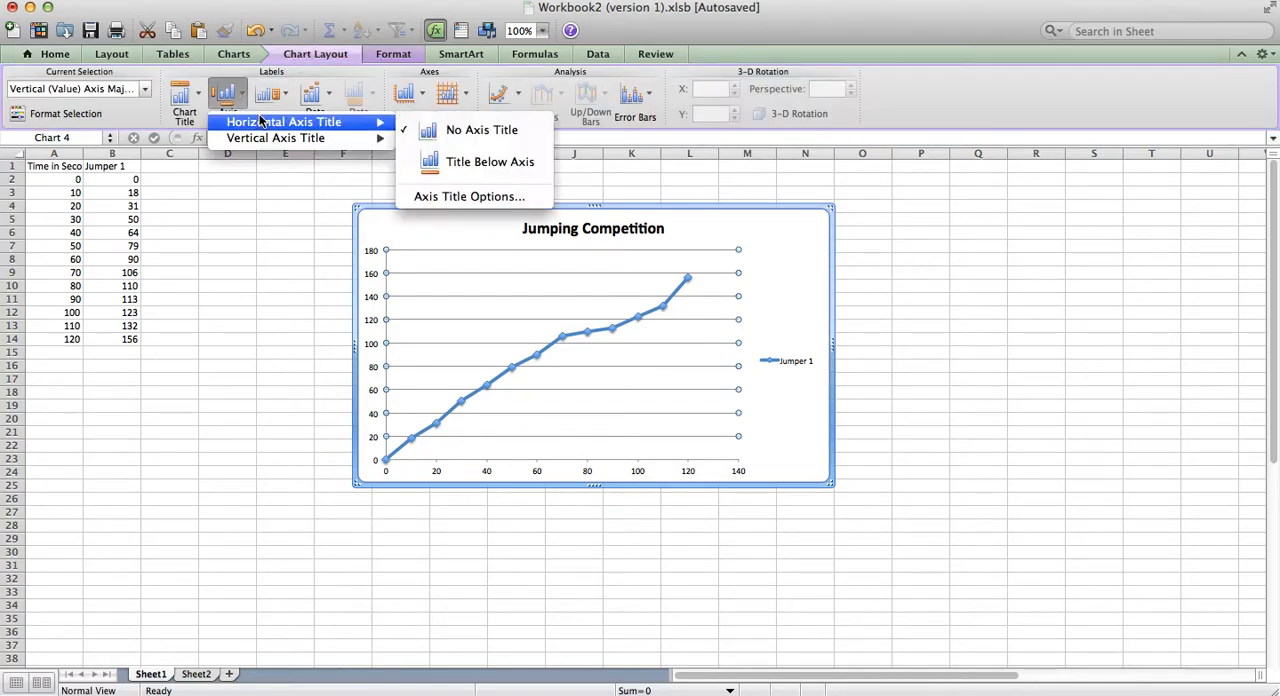
pyautogui.click(467, 163)
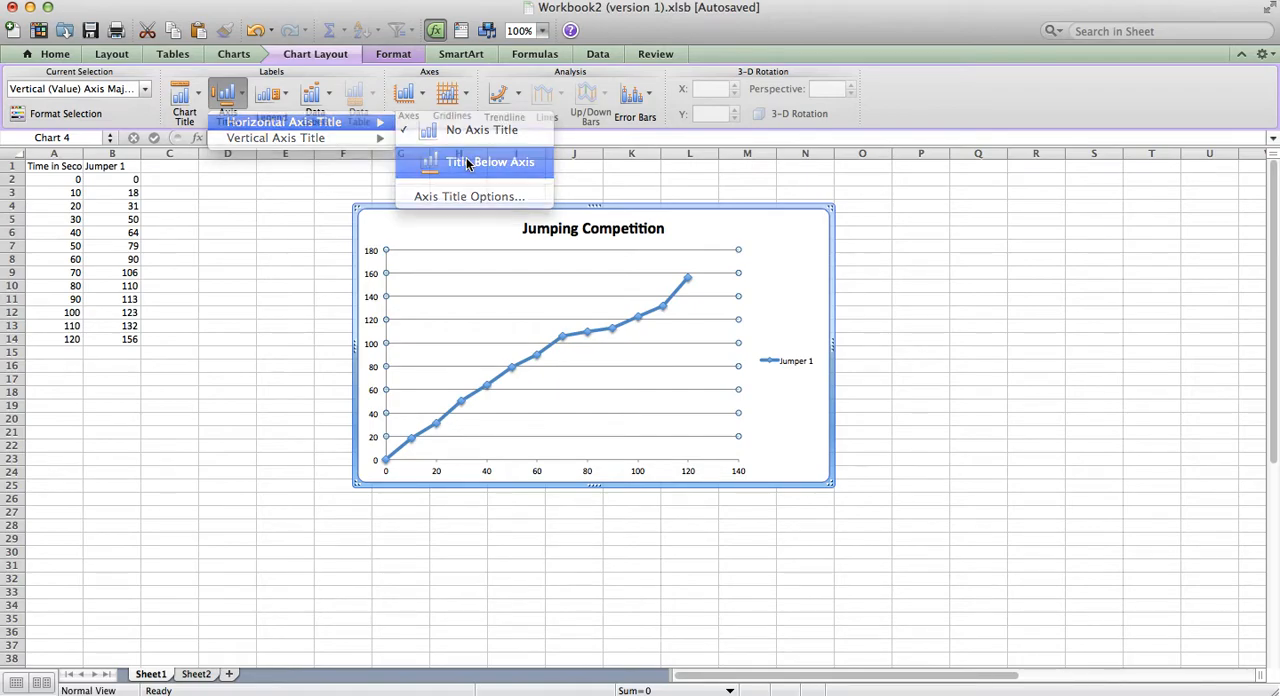
pyautogui.write('Time in')
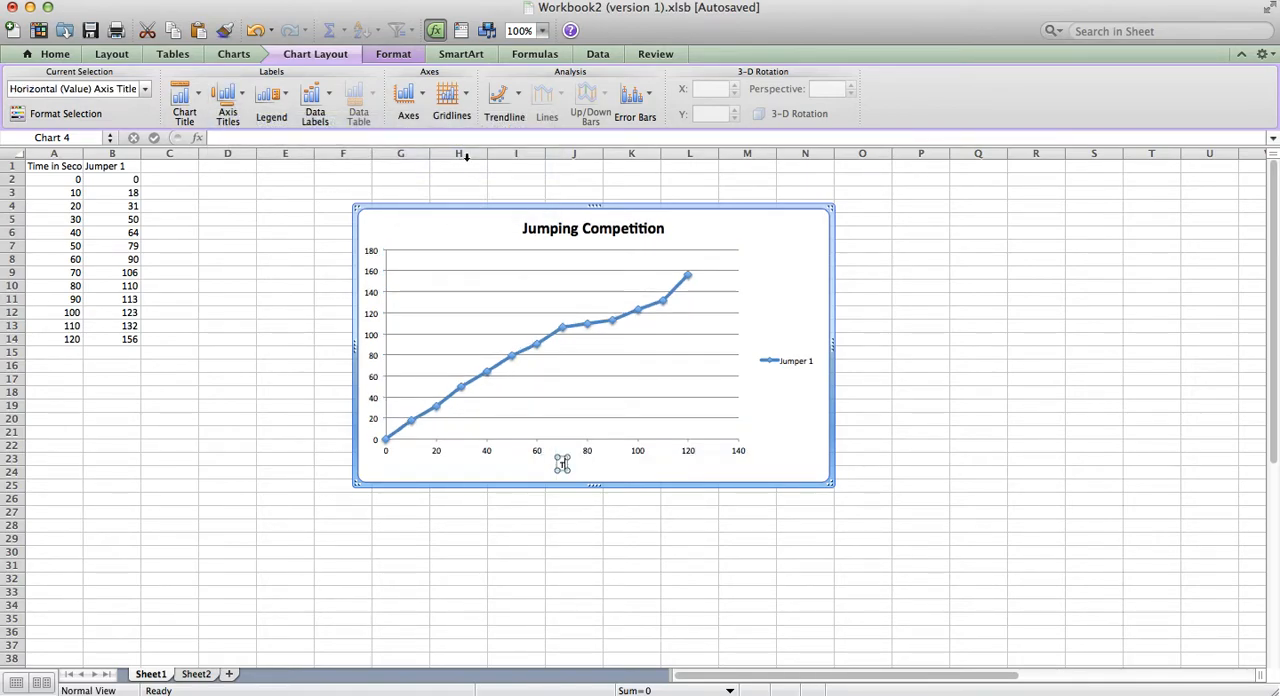
pyautogui.write(' Seconds')
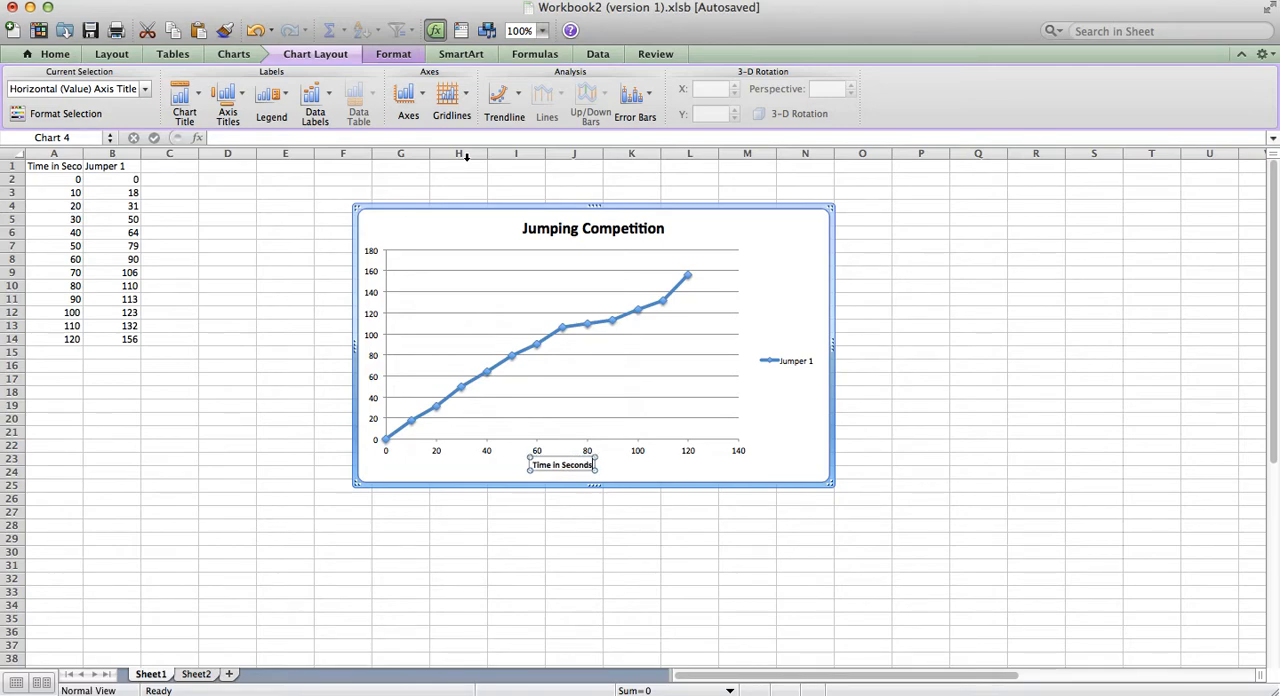
pyautogui.click(790, 410)
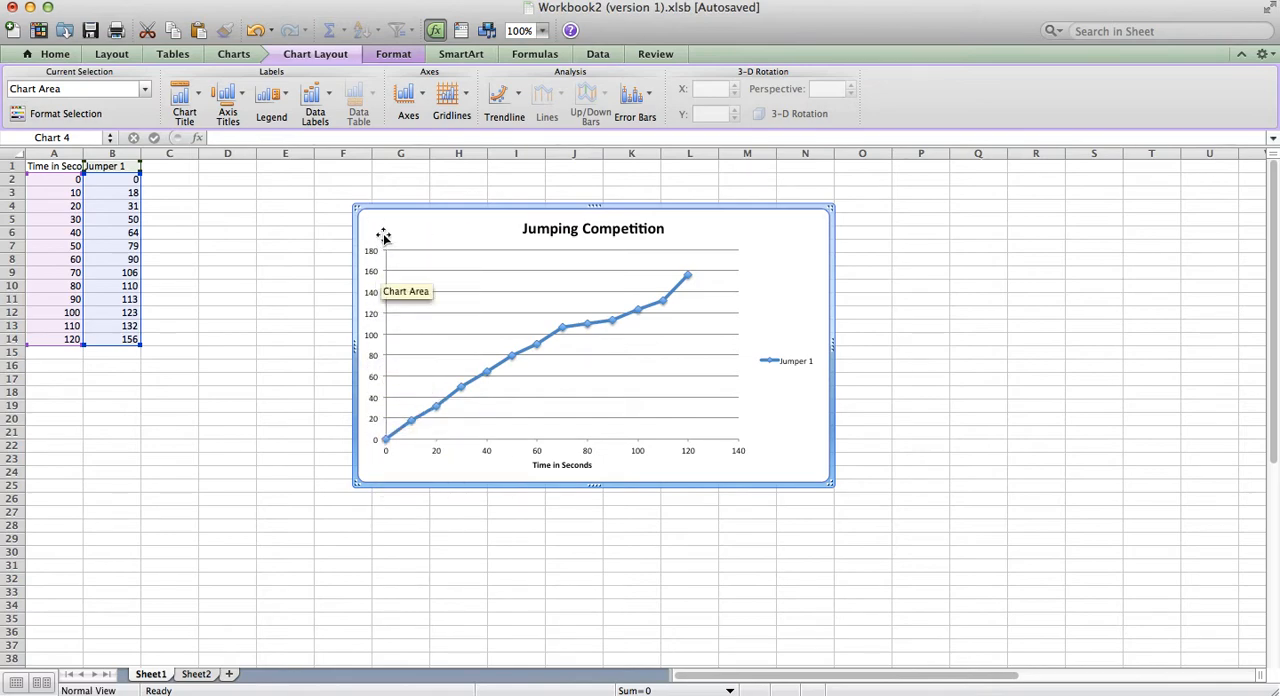
# Step: Add a vertical axis title with the Horizontal Title option, reading "Number of Jumps", and enlarge the chart
pyautogui.click(233, 96)
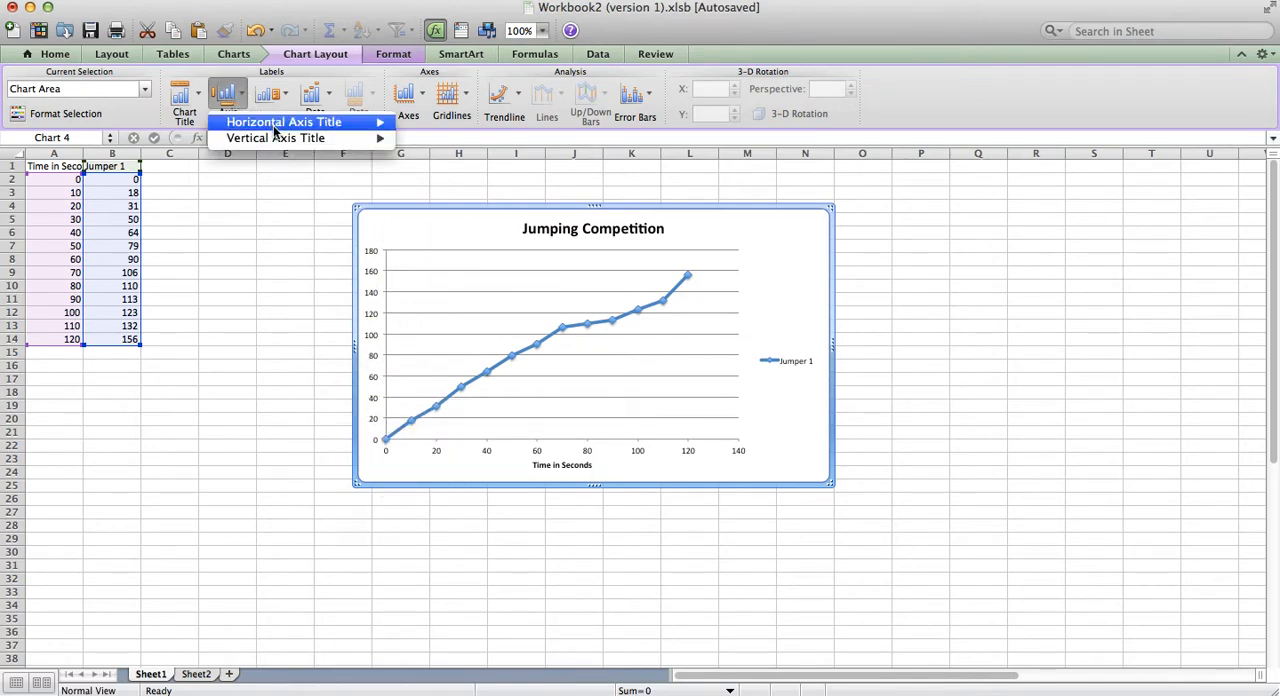
pyautogui.moveTo(280, 138)
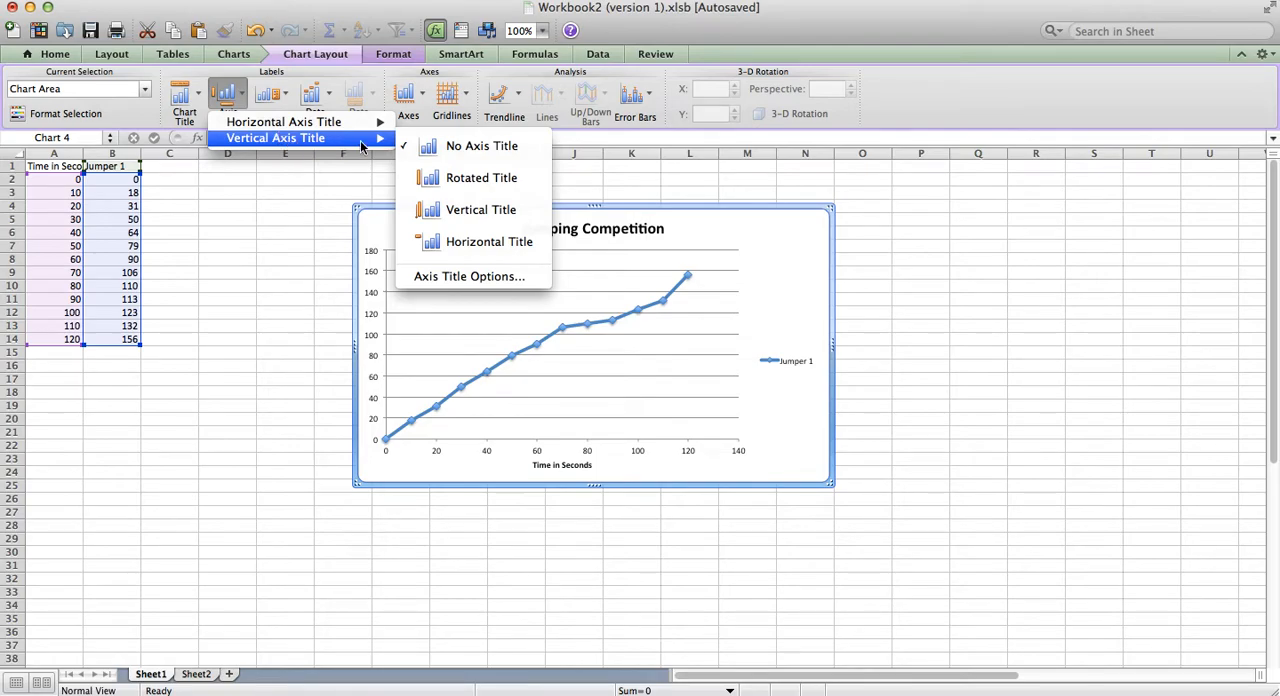
pyautogui.click(478, 243)
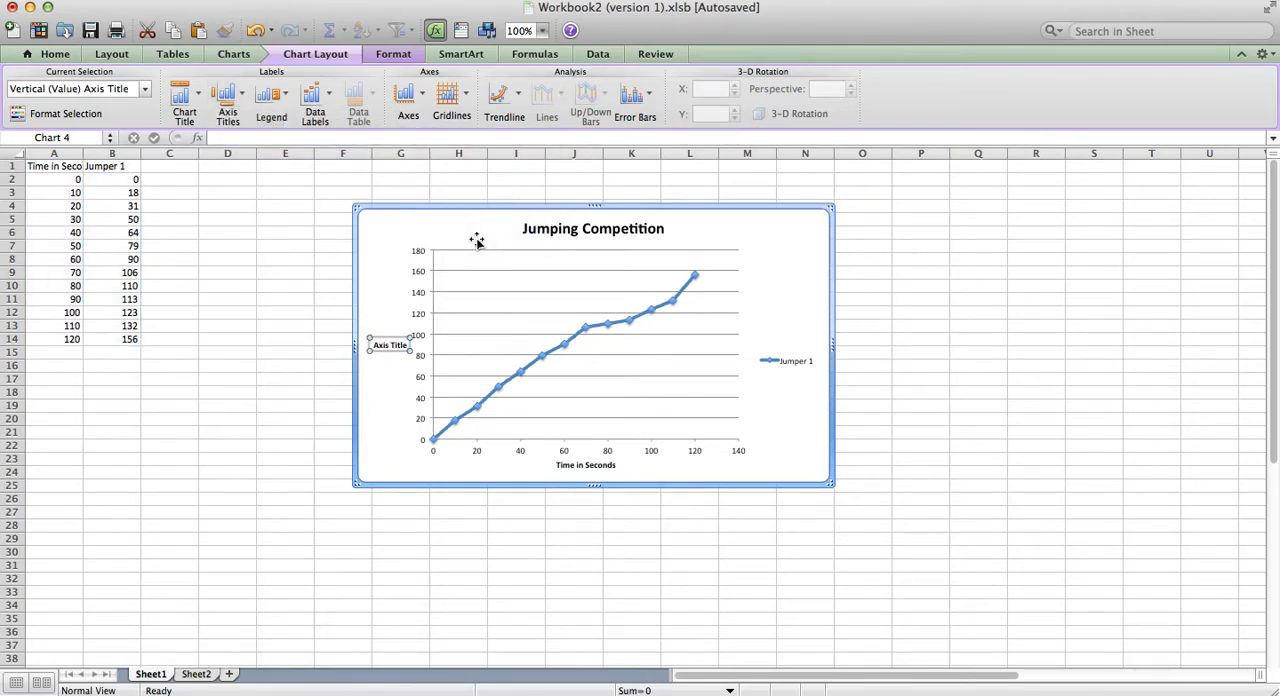
pyautogui.write('Number of')
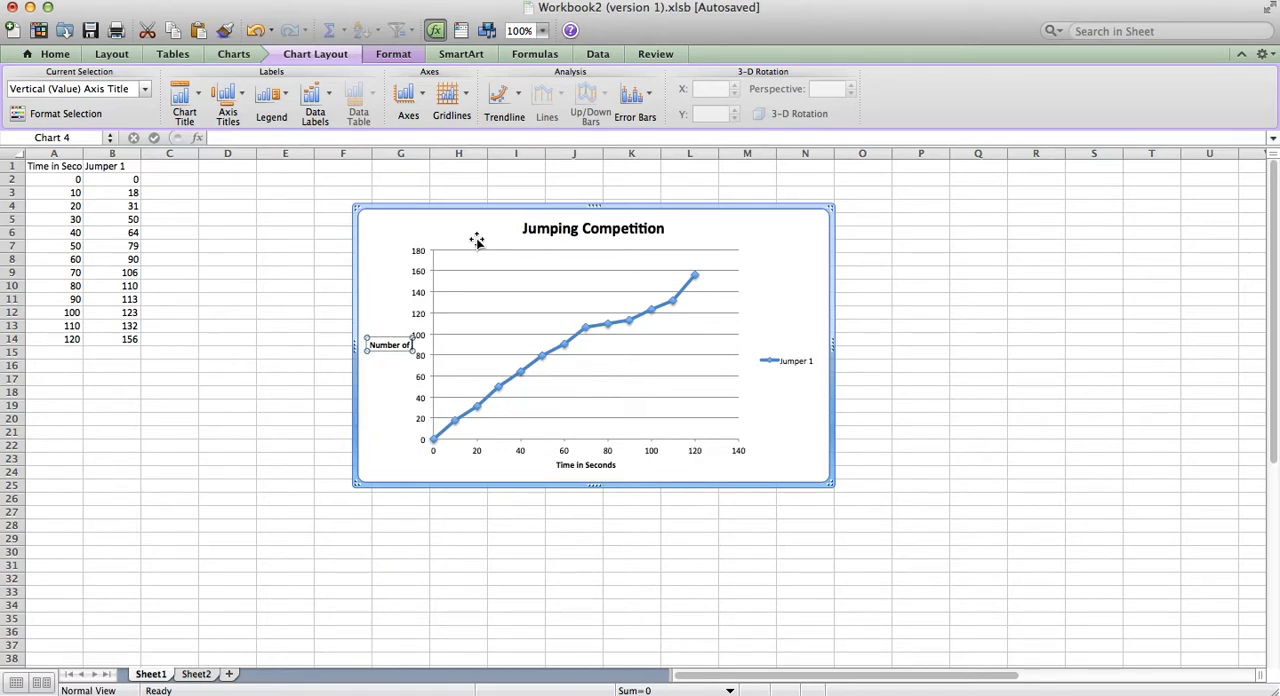
pyautogui.write(' Jumps')
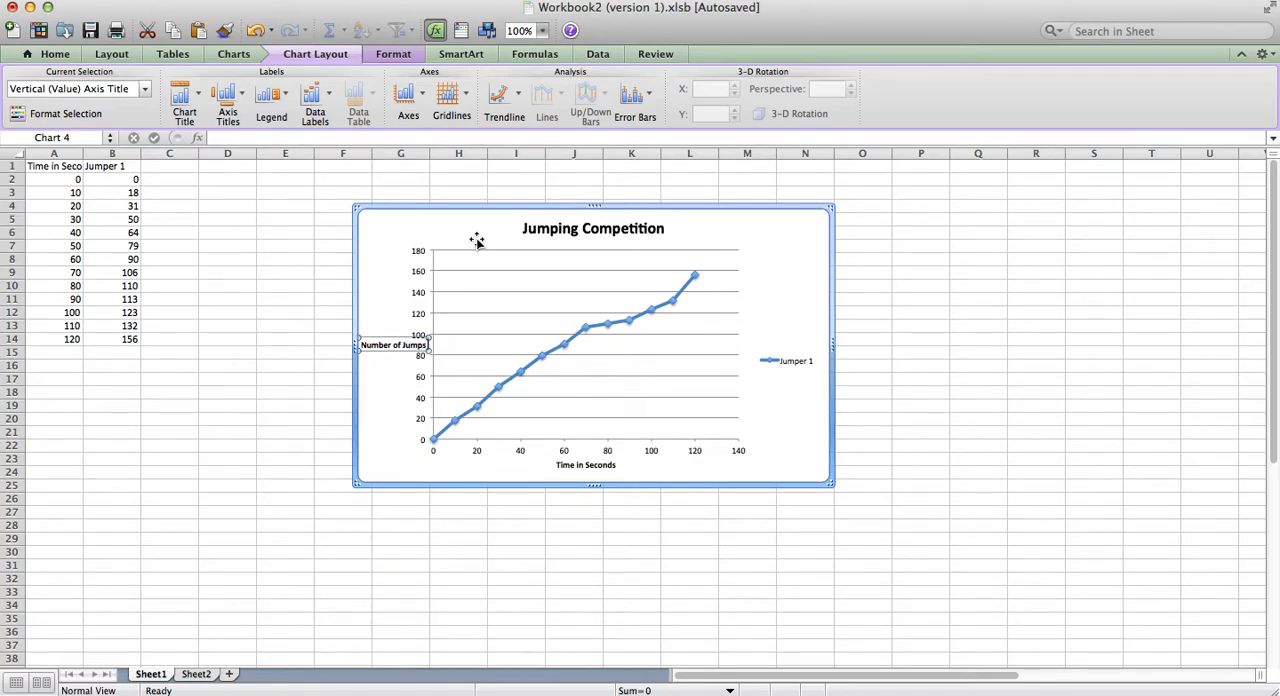
pyautogui.click(794, 274)
pyautogui.moveTo(826, 481); pyautogui.dragTo(1010, 565)
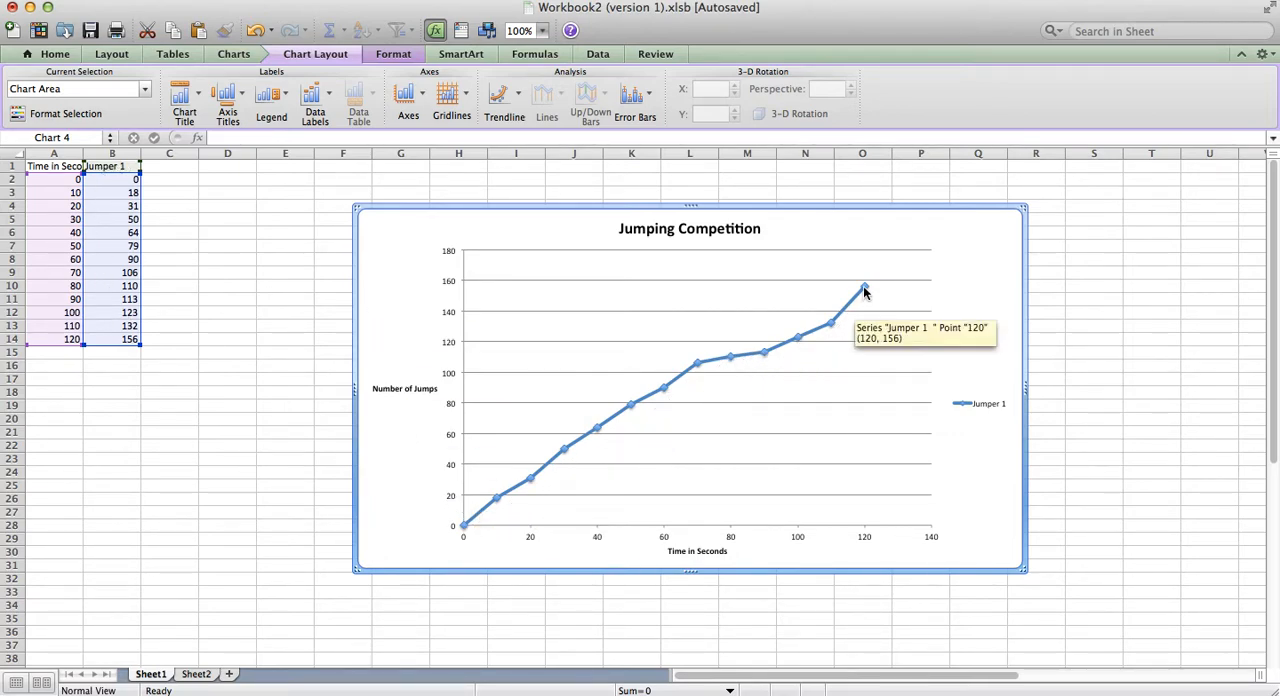
# Step: Paste the copied Jumper 2 data into column C, starting at cell C1
pyautogui.click(168, 179)
pyautogui.click(169, 165)
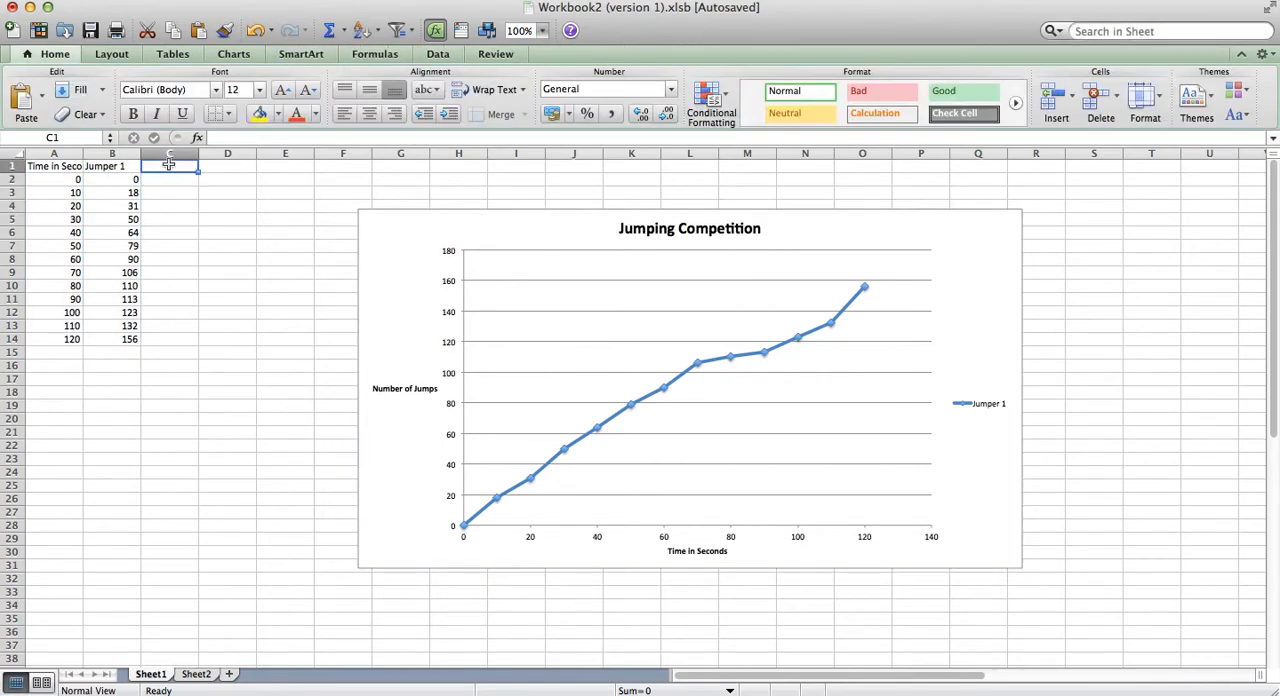
pyautogui.press('super+v')
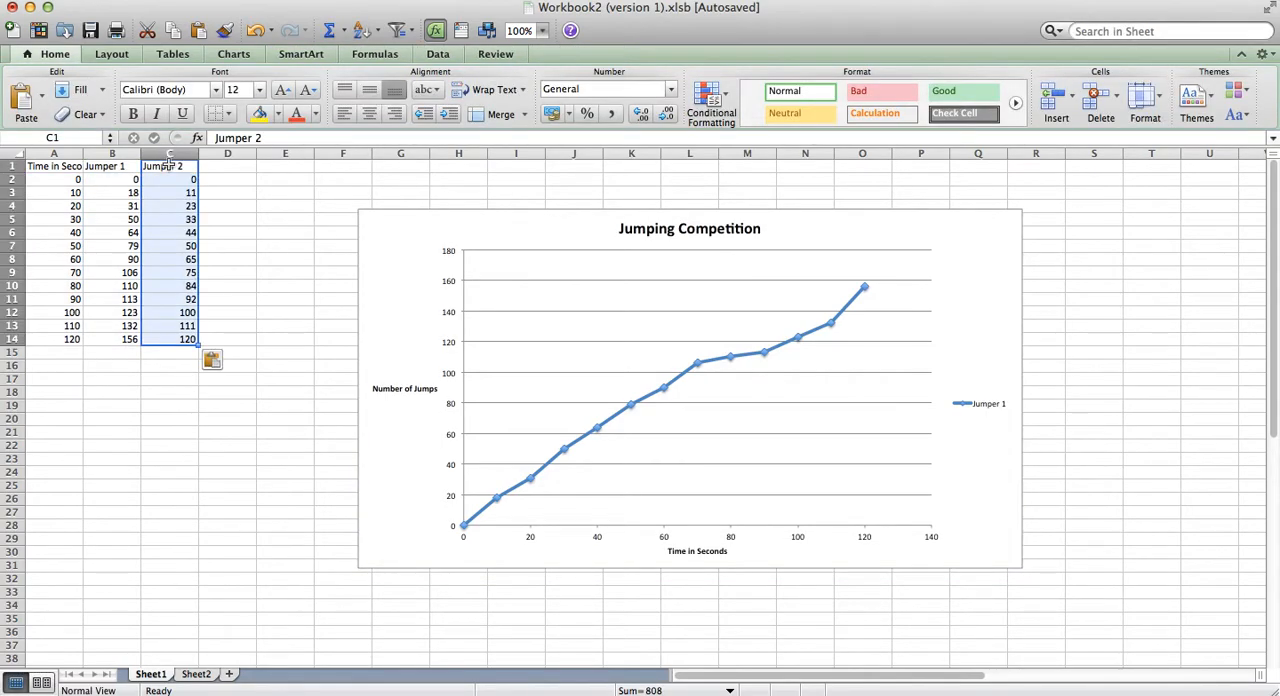
# Step: Move the "Jumping Competition" chart away from the data table so its upper corner sits near cell Q19
pyautogui.click(256, 270)
pyautogui.moveTo(47, 166); pyautogui.dragTo(187, 339)
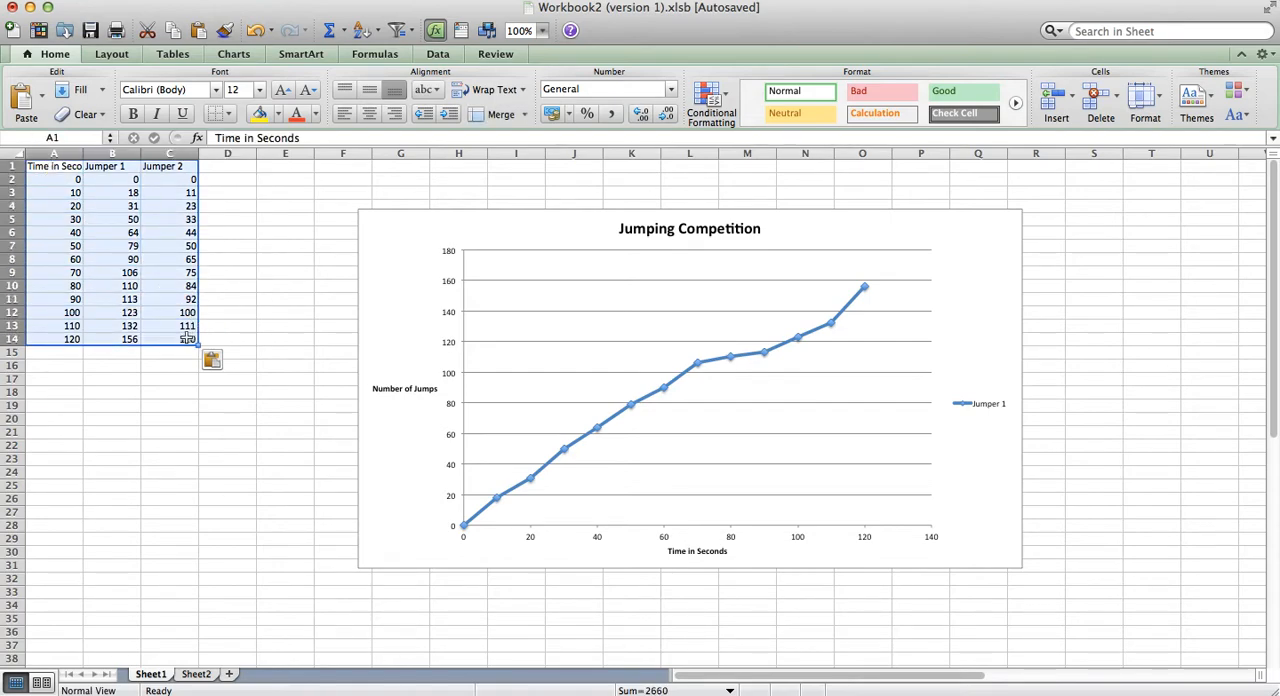
pyautogui.moveTo(376, 239); pyautogui.dragTo(975, 435)
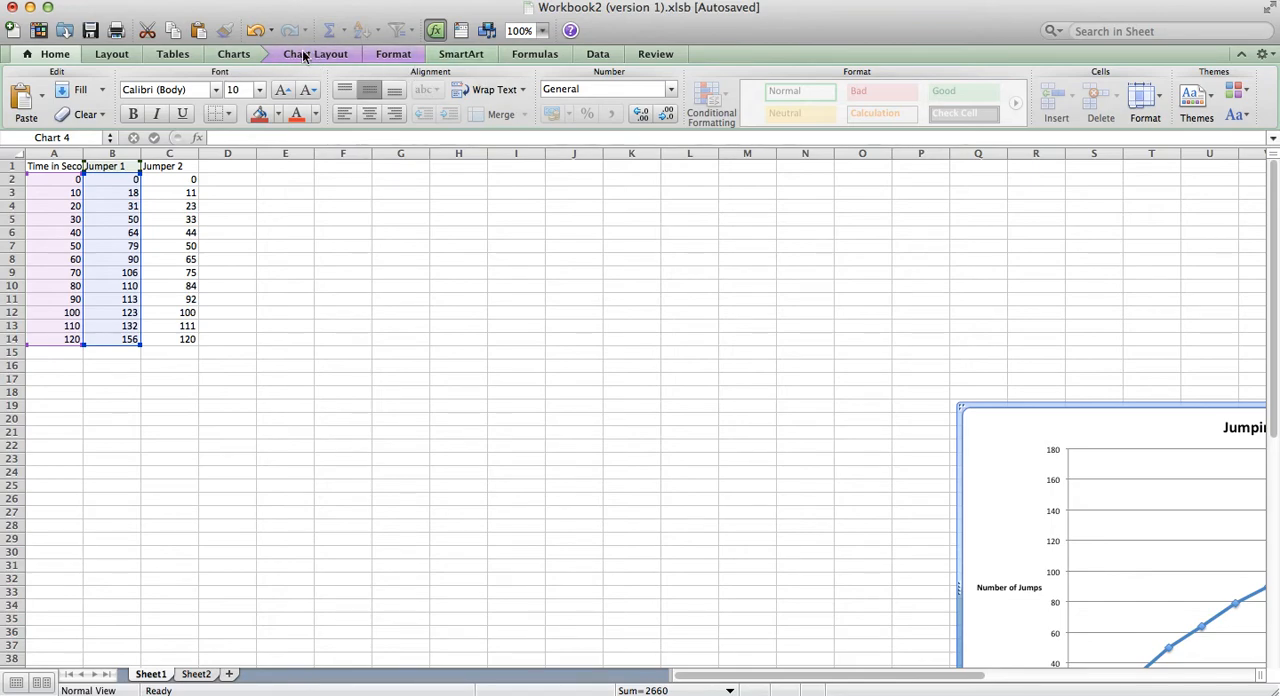
# Step: Insert a Straight Marked Scatter chart from the time, Jumper 1 and Jumper 2 data in A1:C14
pyautogui.click(47, 179)
pyautogui.moveTo(47, 166); pyautogui.dragTo(187, 337)
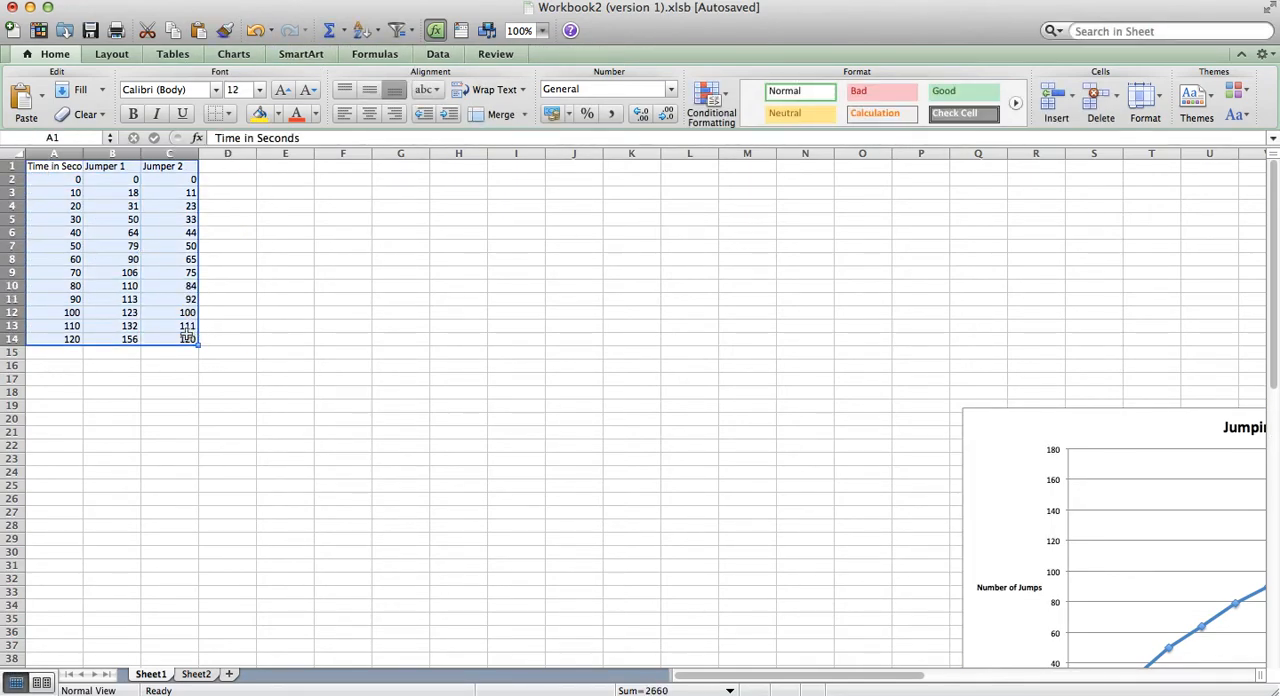
pyautogui.click(234, 54)
pyautogui.click(251, 97)
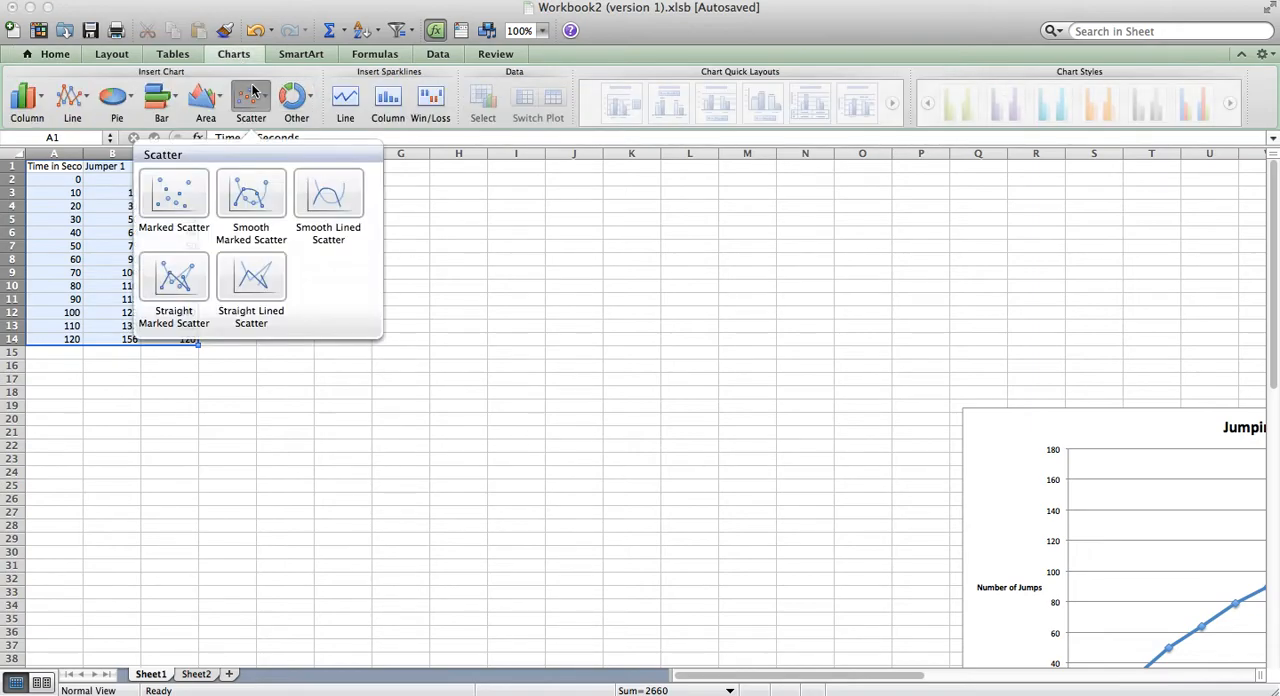
pyautogui.click(185, 270)
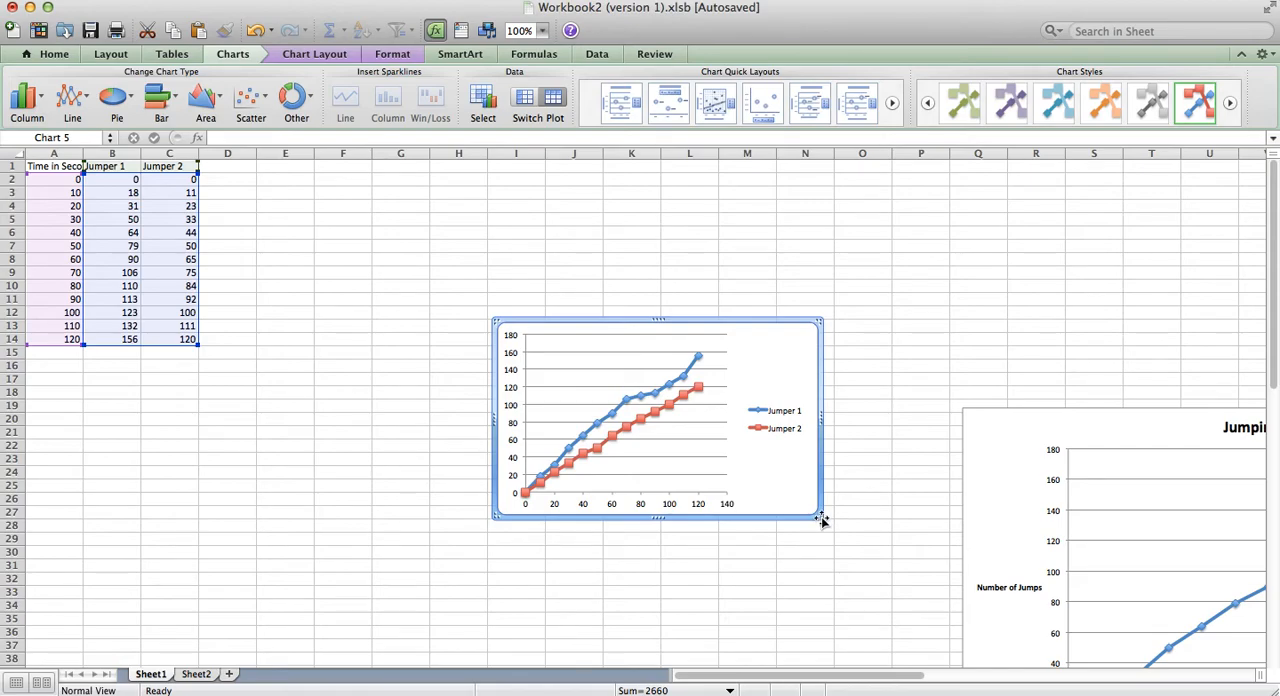
# Step: Enlarge the new two-series scatter chart and move it up closer to the data table
pyautogui.moveTo(822, 520); pyautogui.dragTo(993, 640)
pyautogui.moveTo(934, 346); pyautogui.dragTo(776, 246)
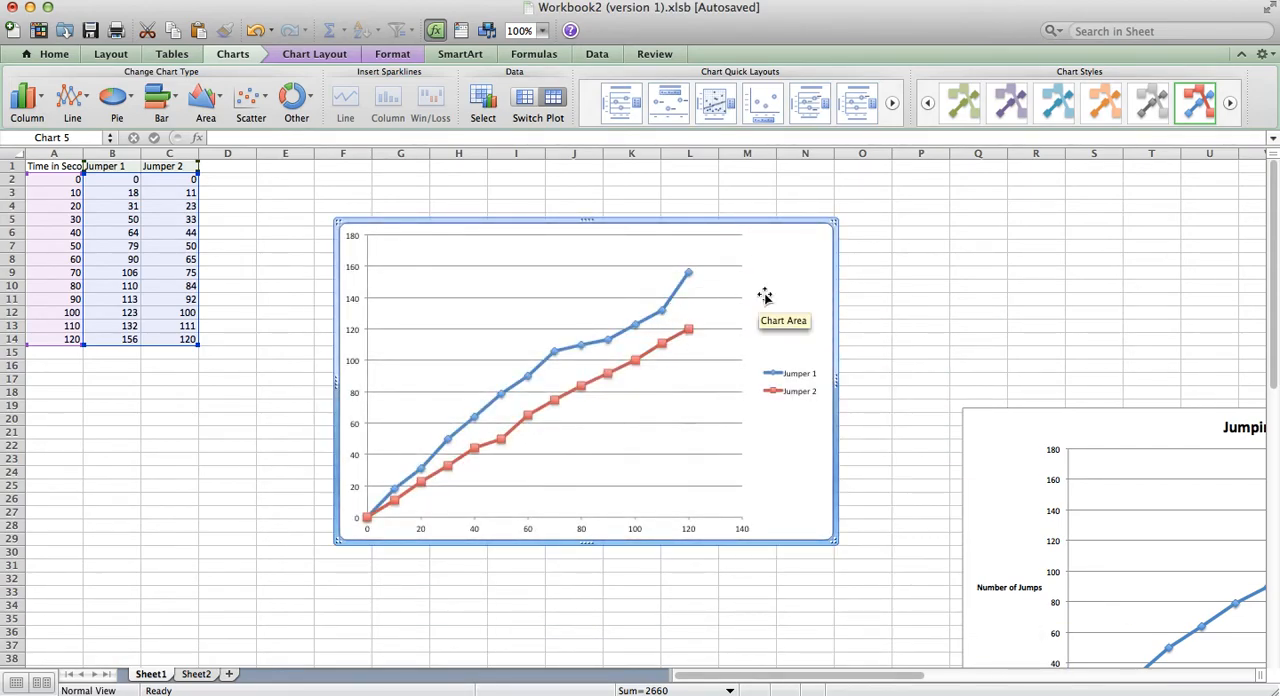
# Step: Add a chart title above the two-jumper chart reading "Jumping Compitition"
pyautogui.click(305, 54)
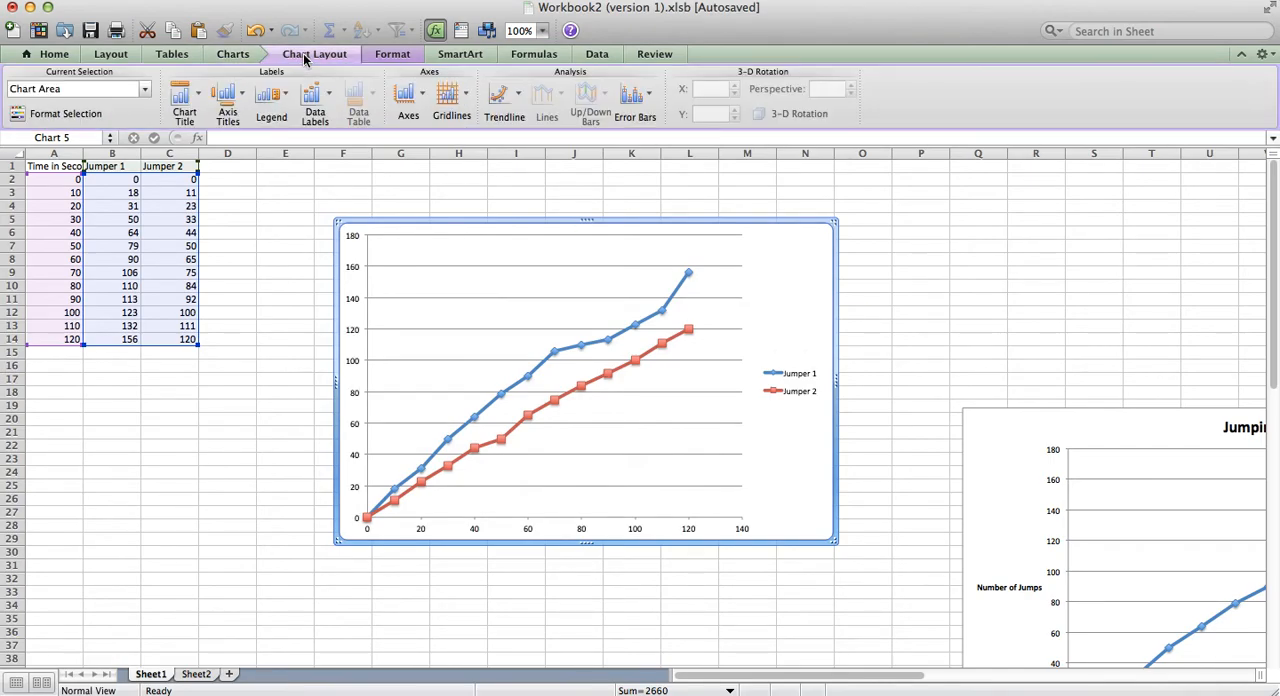
pyautogui.click(196, 93)
pyautogui.click(258, 165)
pyautogui.write('Jumpi')
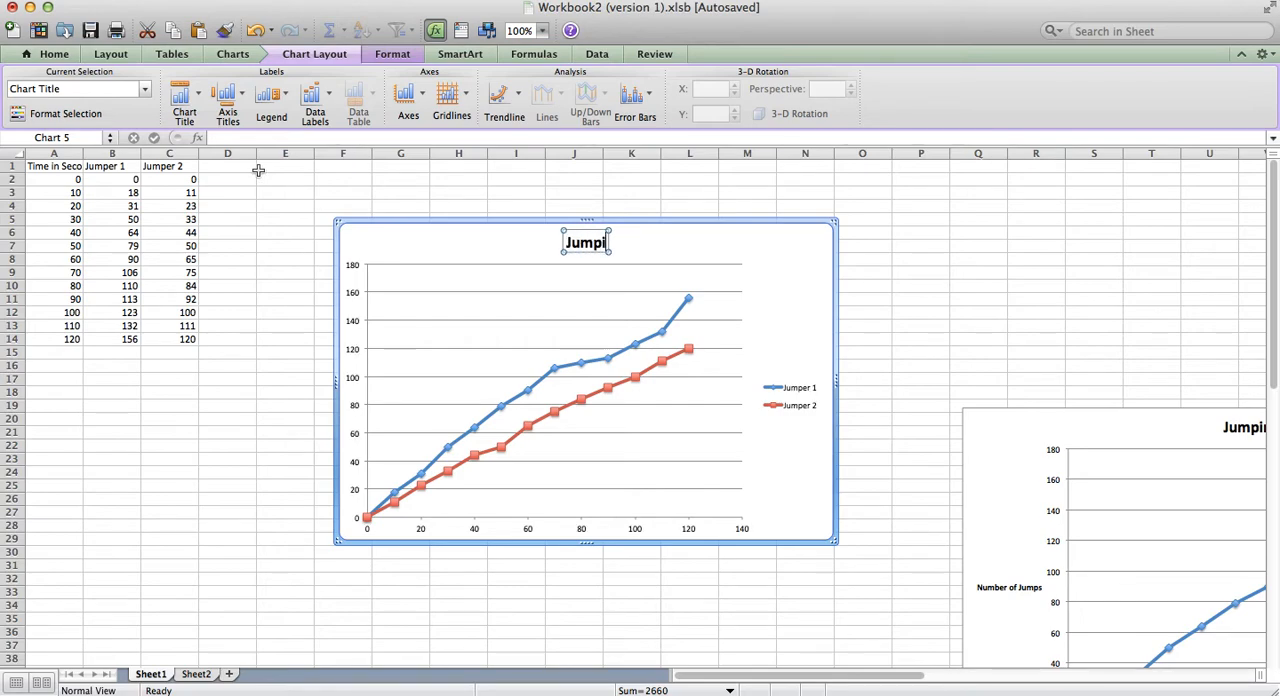
pyautogui.write('ng Compit')
pyautogui.write('ition')
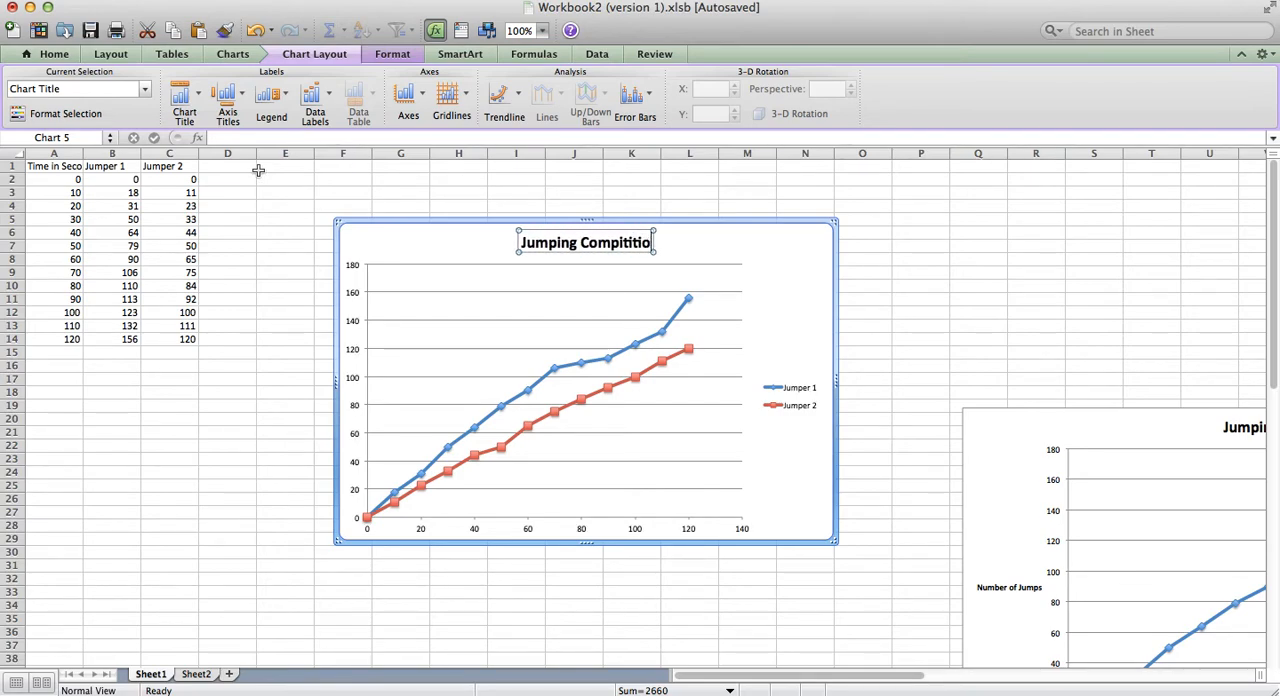
# Step: Add a horizontal axis title below the two-jumper chart's axis reading "Time in Seconds"
pyautogui.click(224, 97)
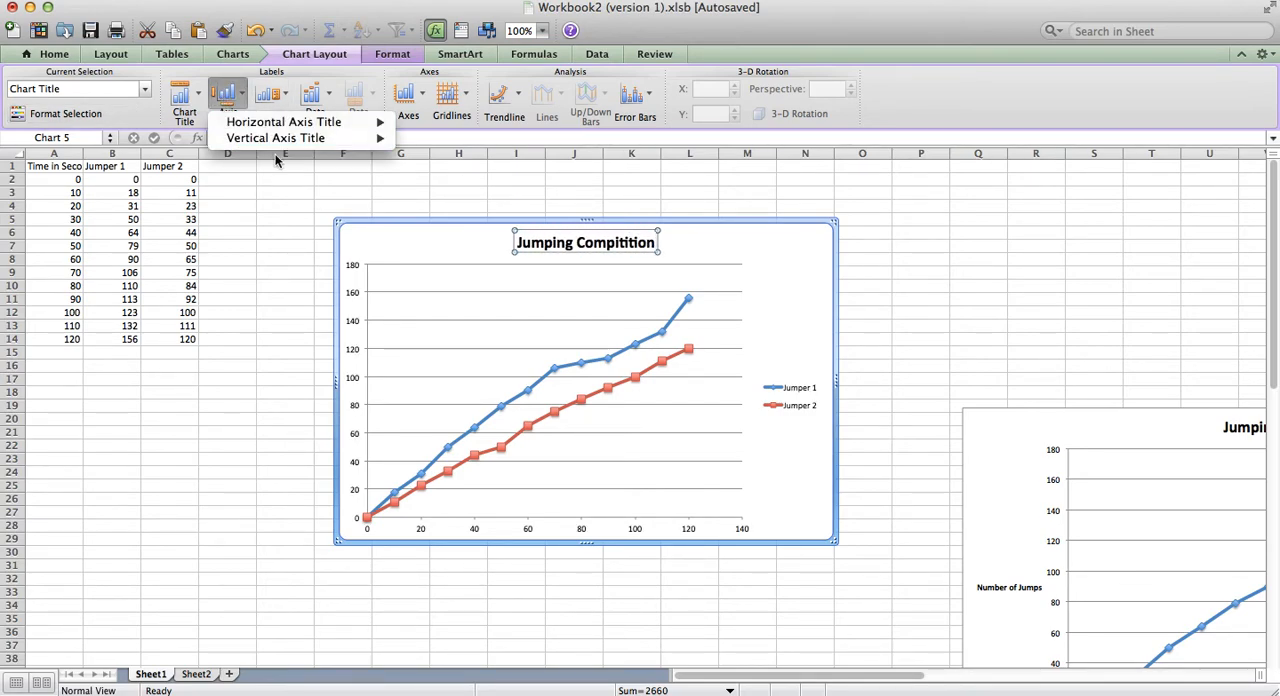
pyautogui.moveTo(290, 122)
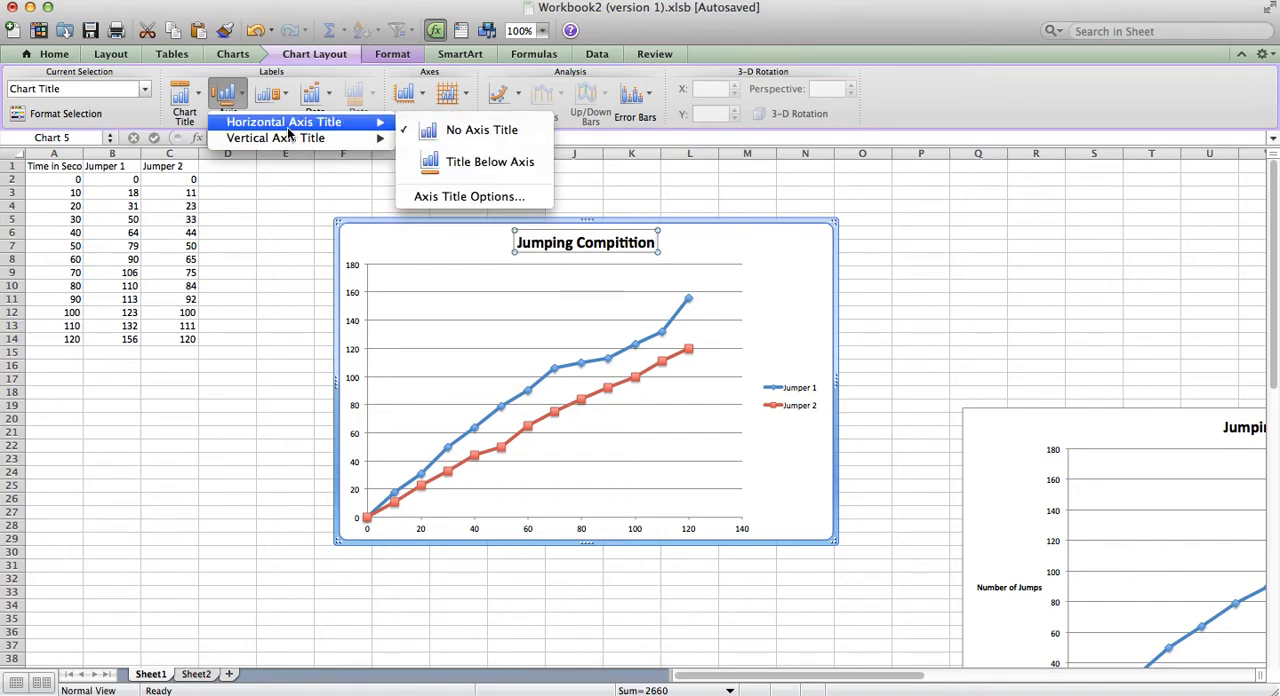
pyautogui.click(455, 161)
pyautogui.press('BackSpace')
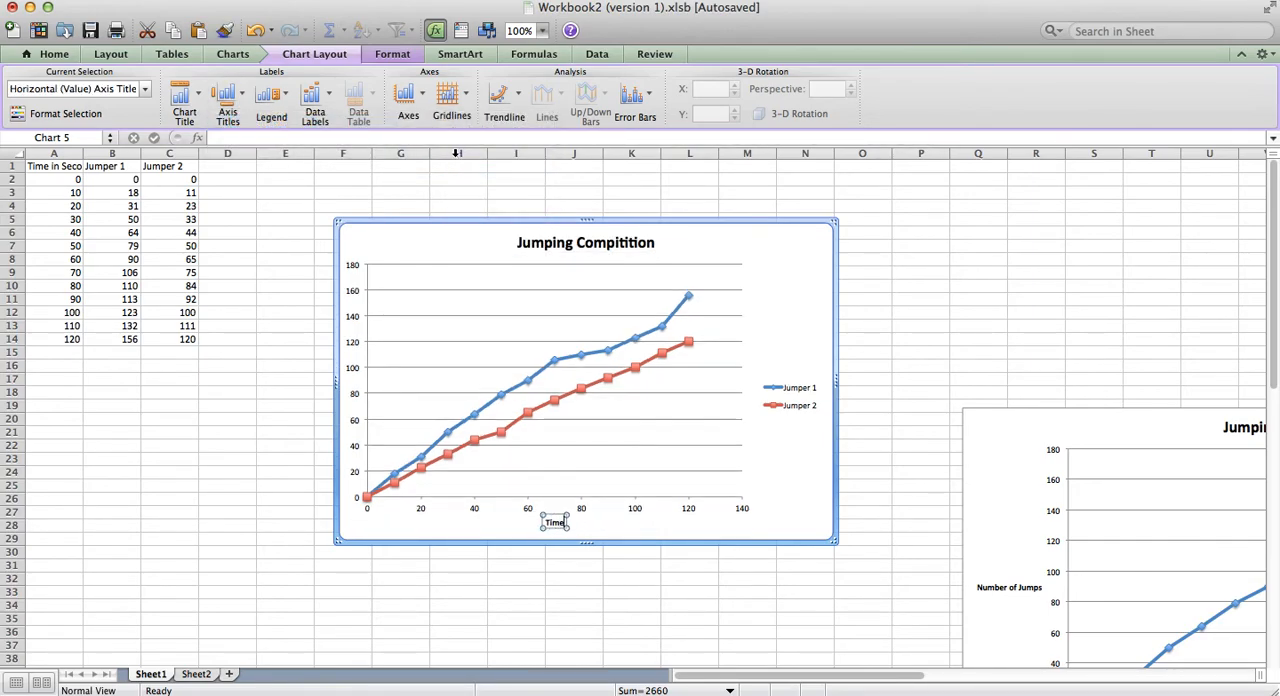
pyautogui.write('Time in Seconds')
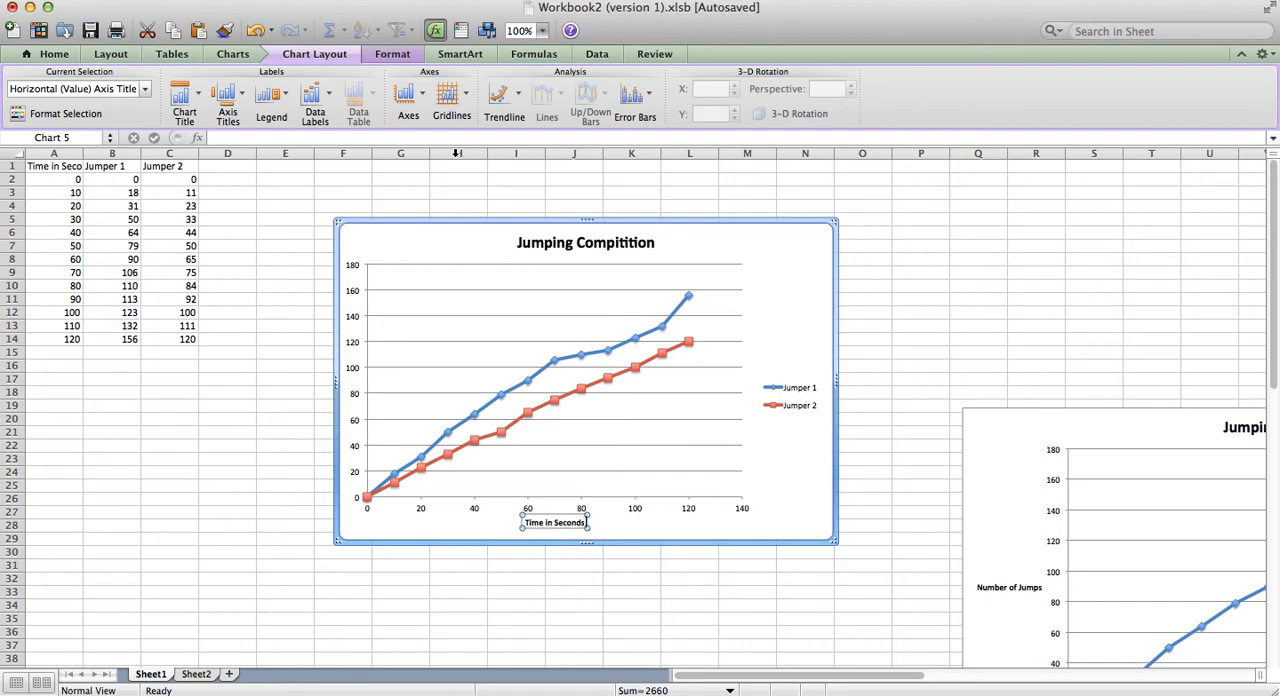
# Step: Add a vertical axis title with the Horizontal Title option to the two-jumper chart, reading "Number of Jumps"
pyautogui.click(245, 101)
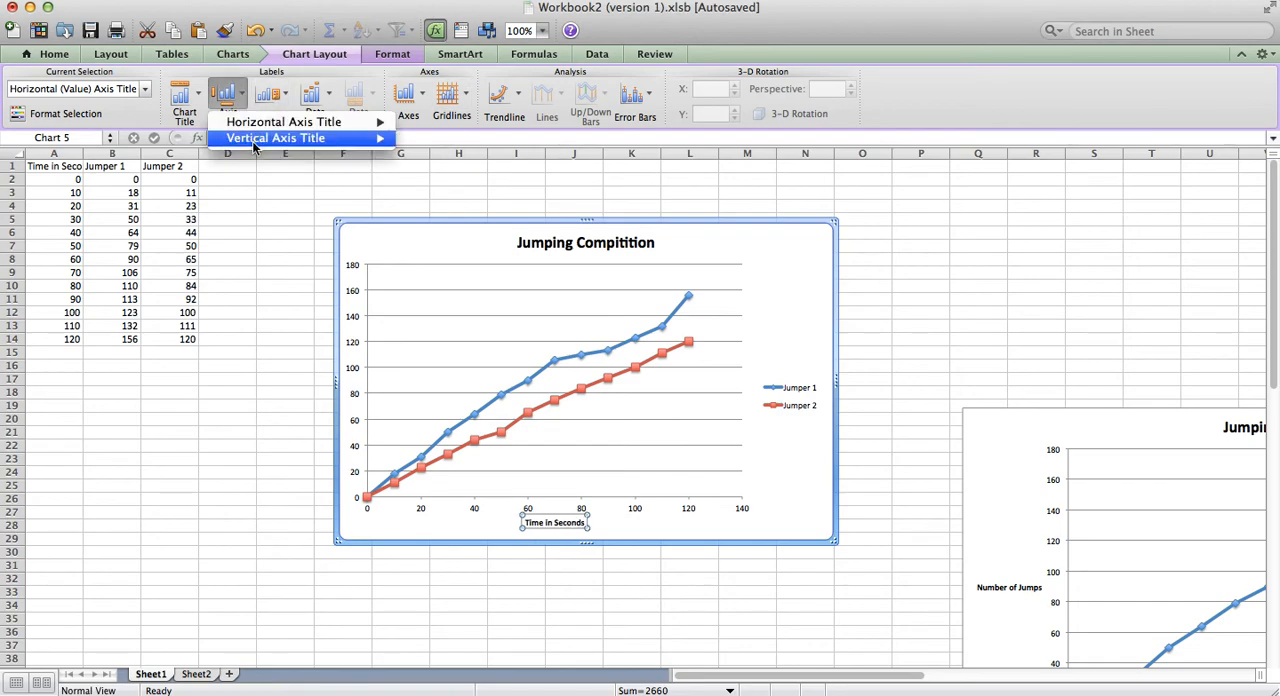
pyautogui.moveTo(380, 137)
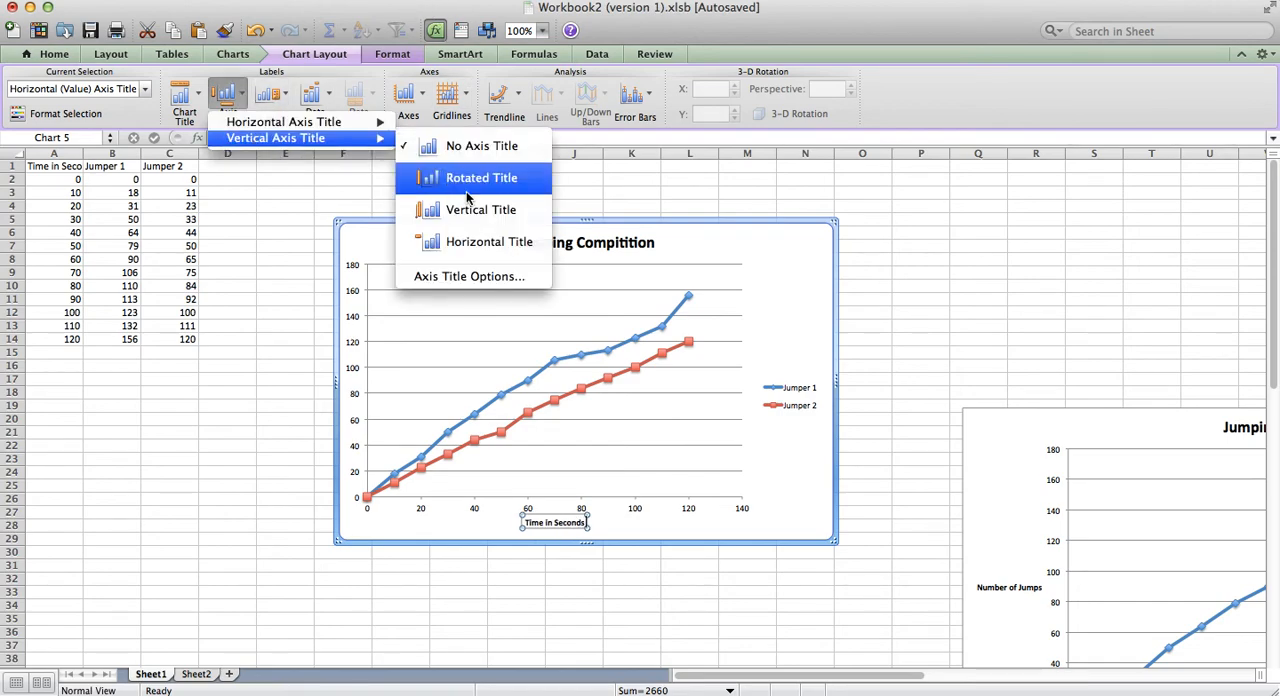
pyautogui.click(489, 241)
pyautogui.press('BackSpace')
pyautogui.press('BackSpace')
pyautogui.press('BackSpace')
pyautogui.press('BackSpace')
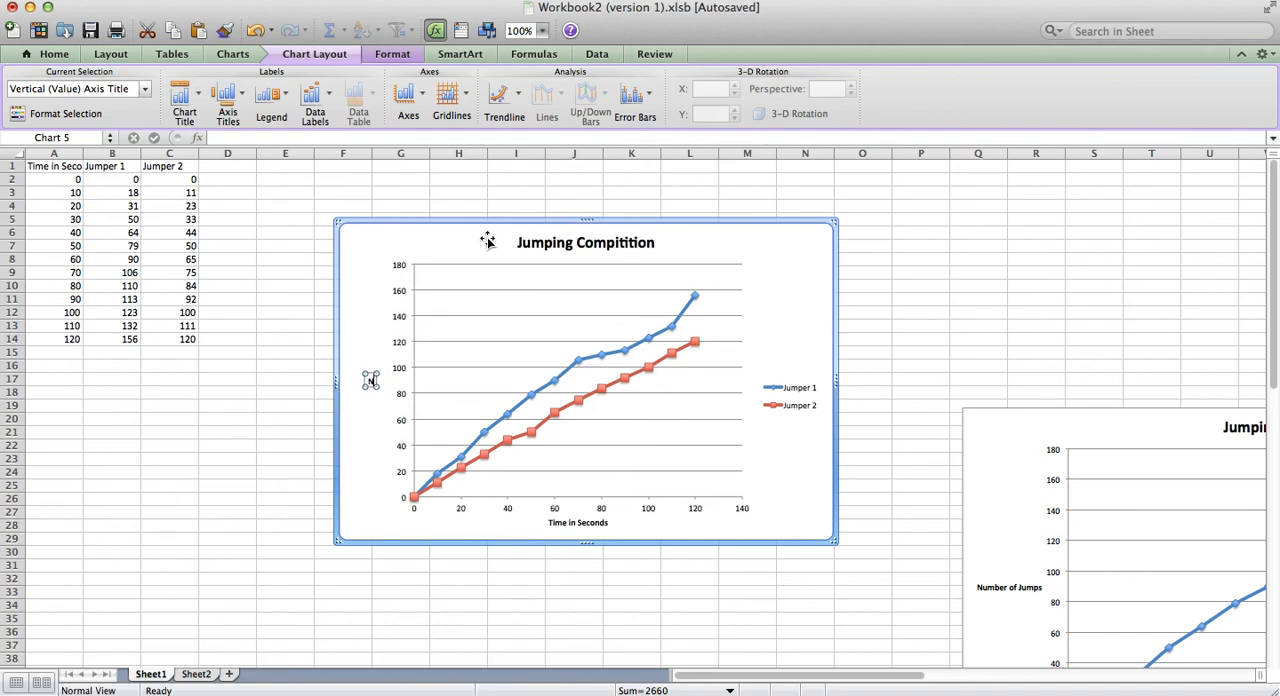
pyautogui.write('umber of Jumps')
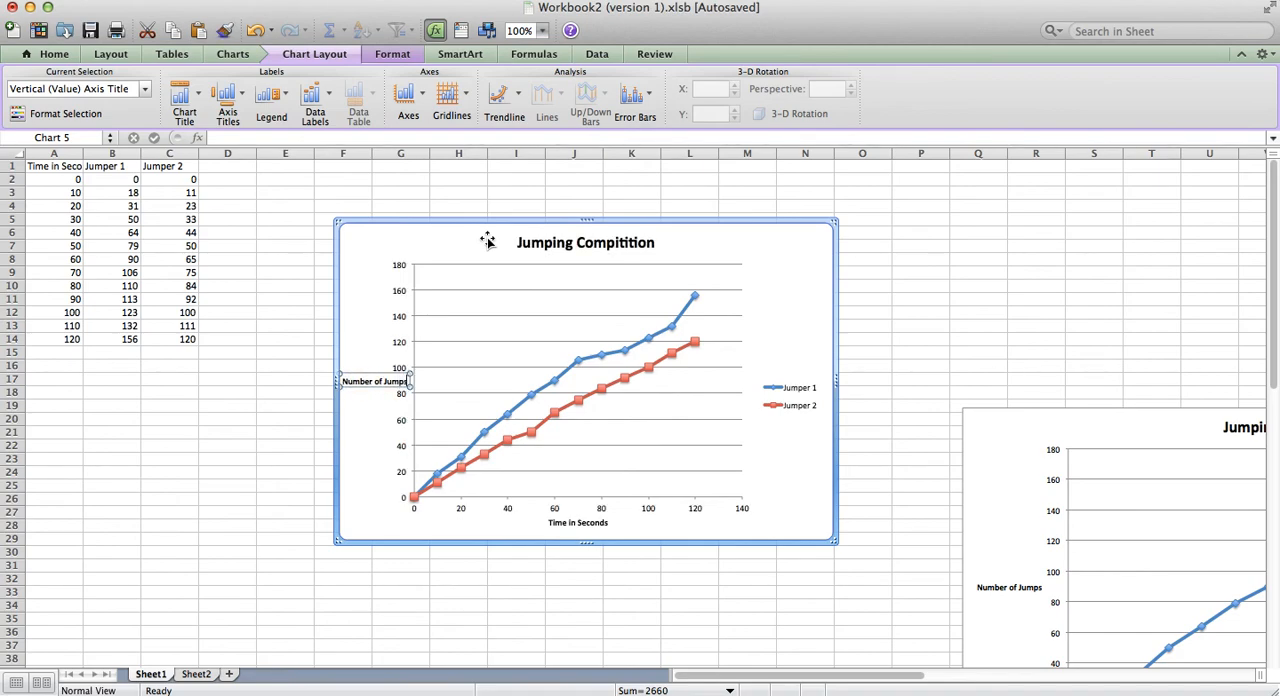
pyautogui.click(796, 238)
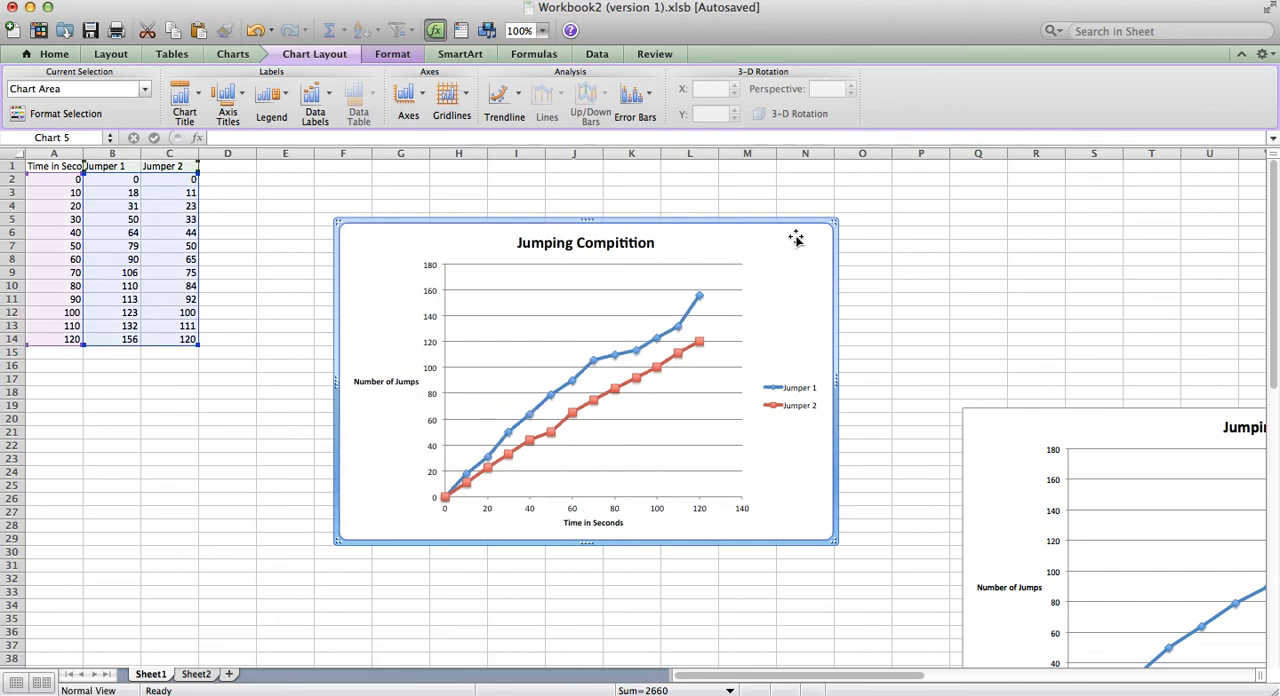